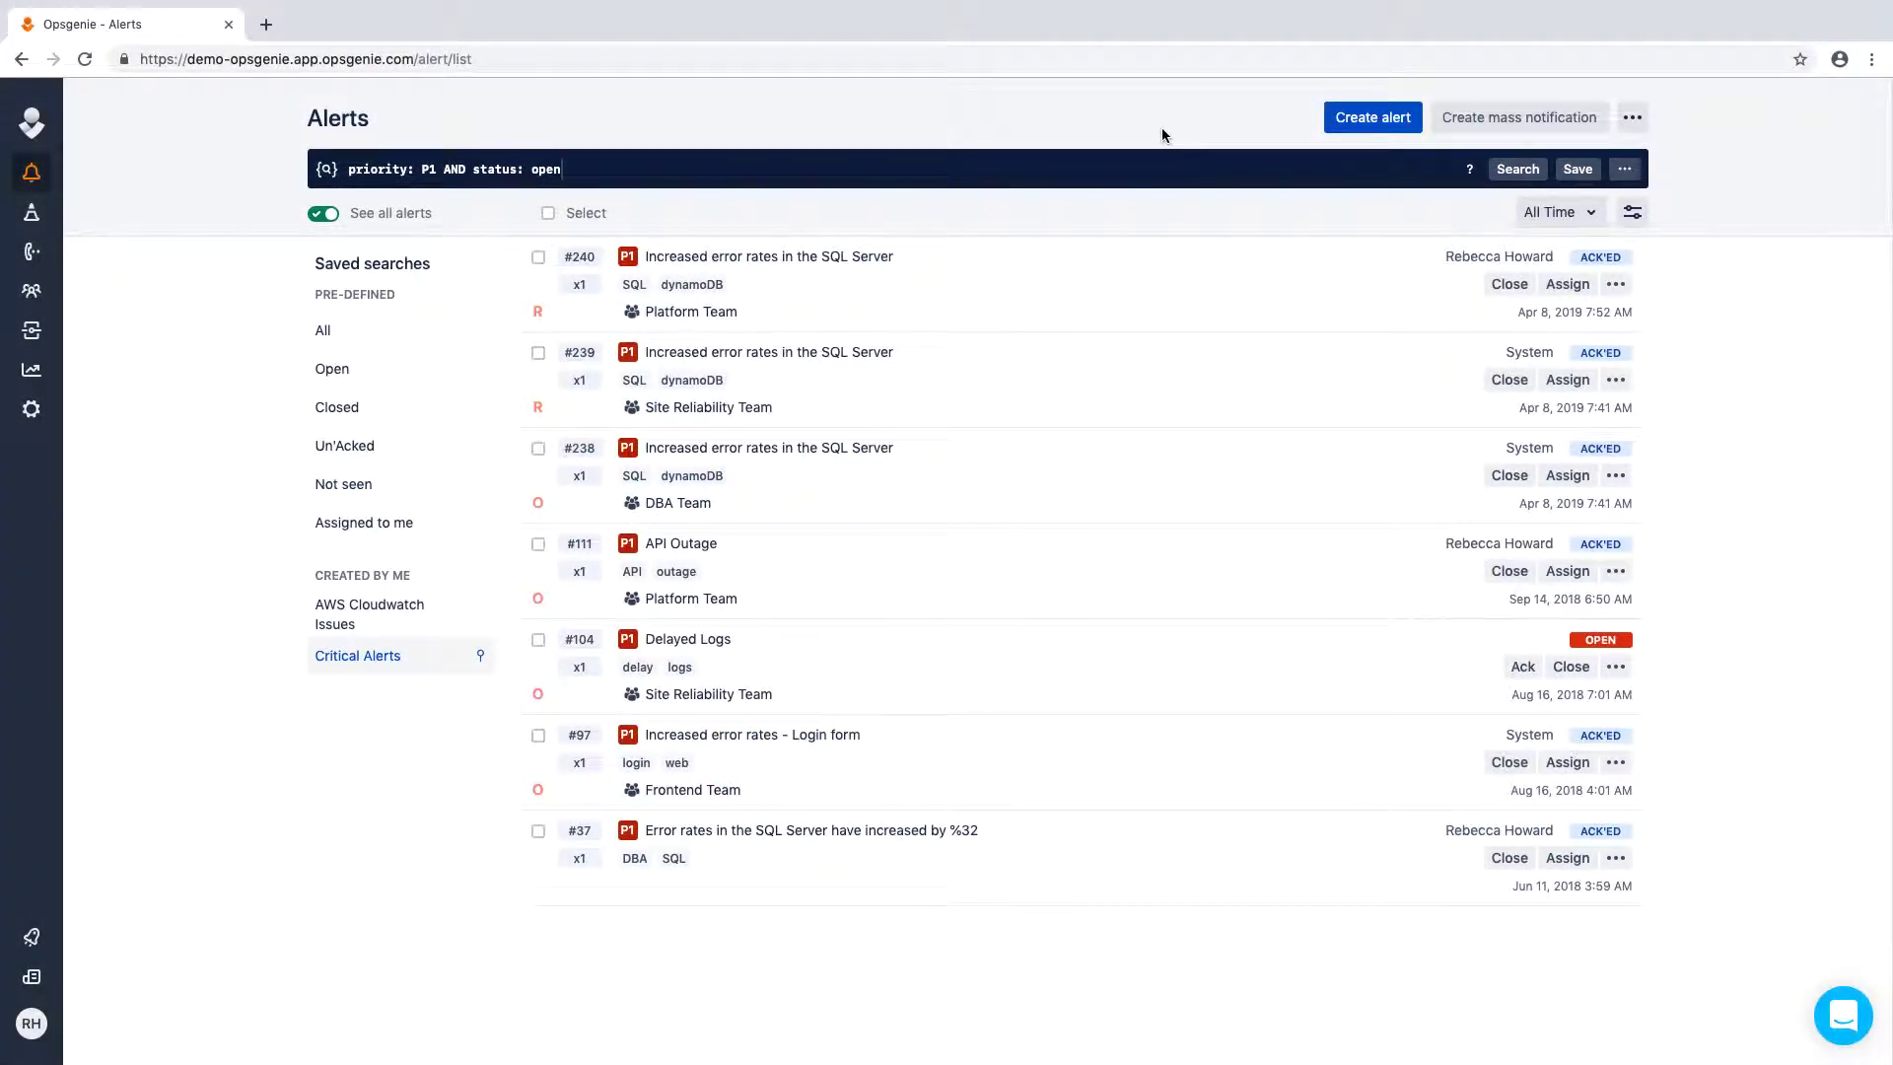
Open the IT West team's on-call dashboard from the teams list.
click(35, 292)
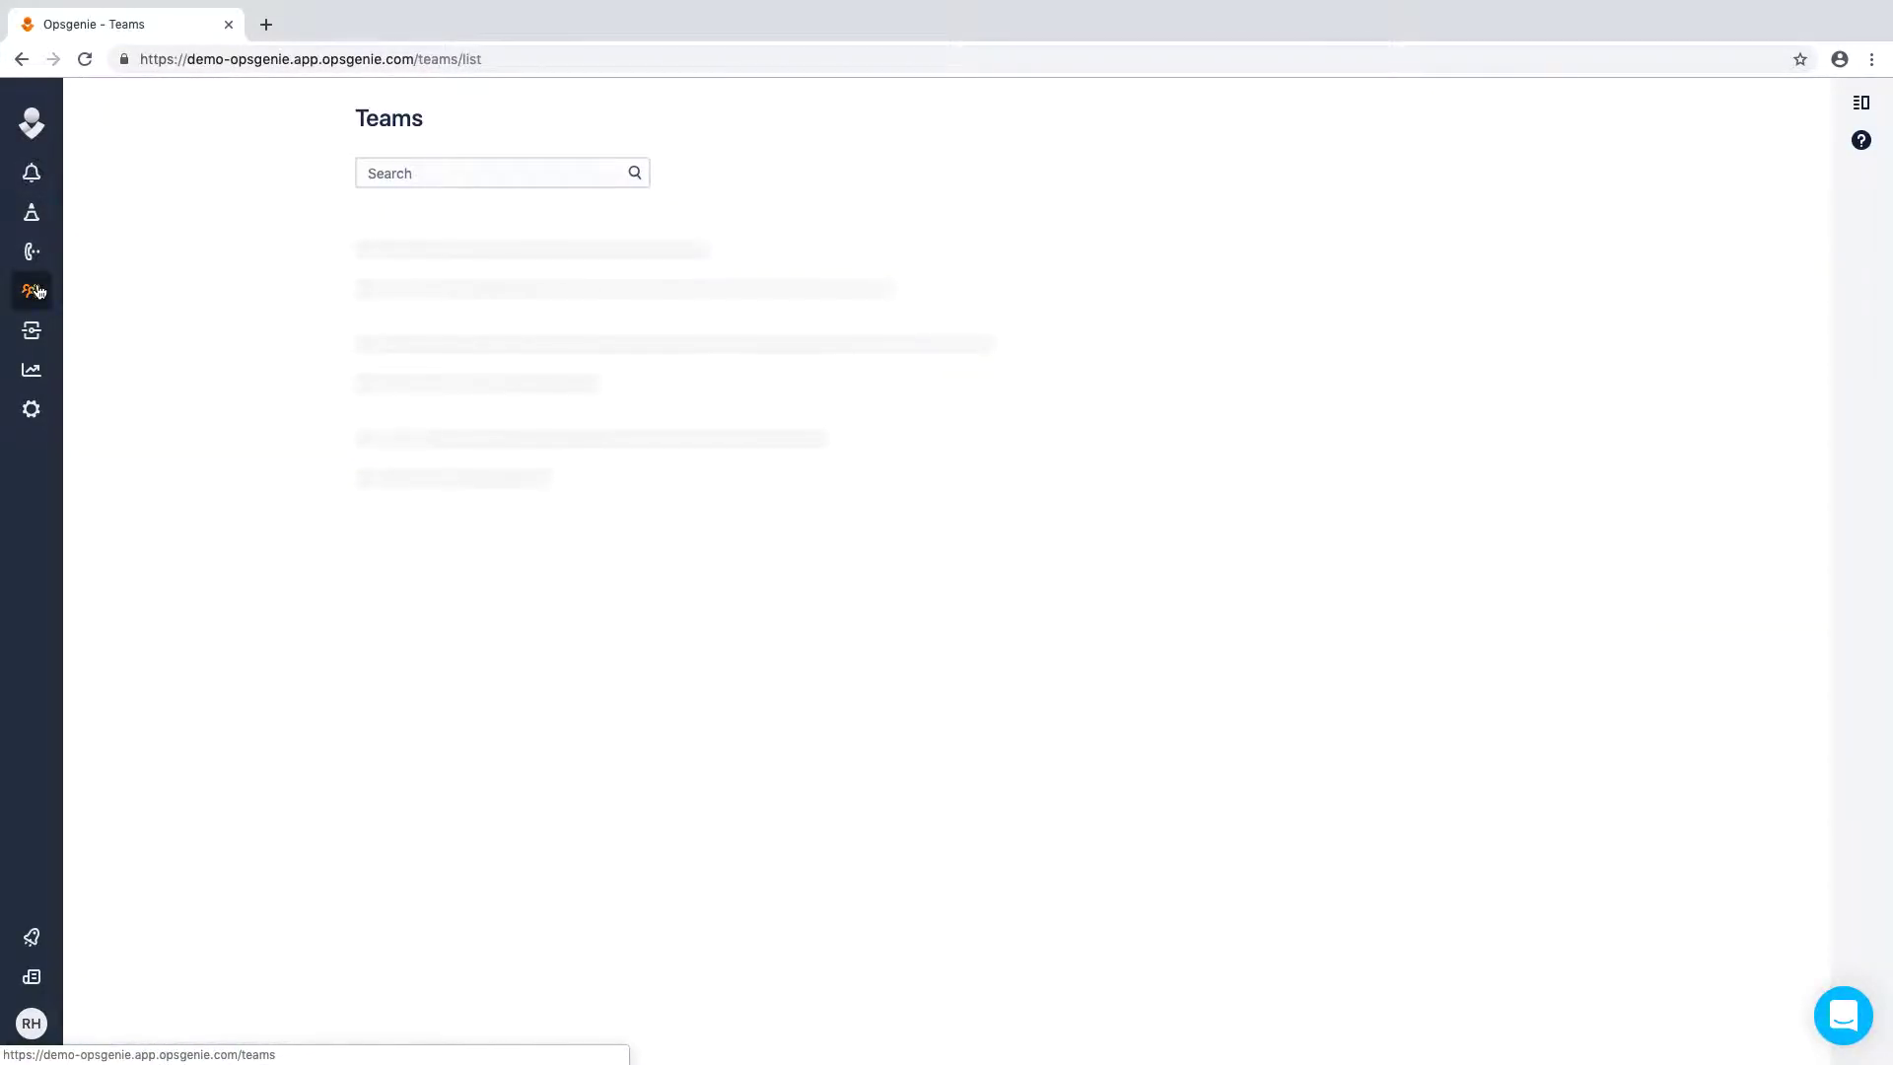
click(374, 367)
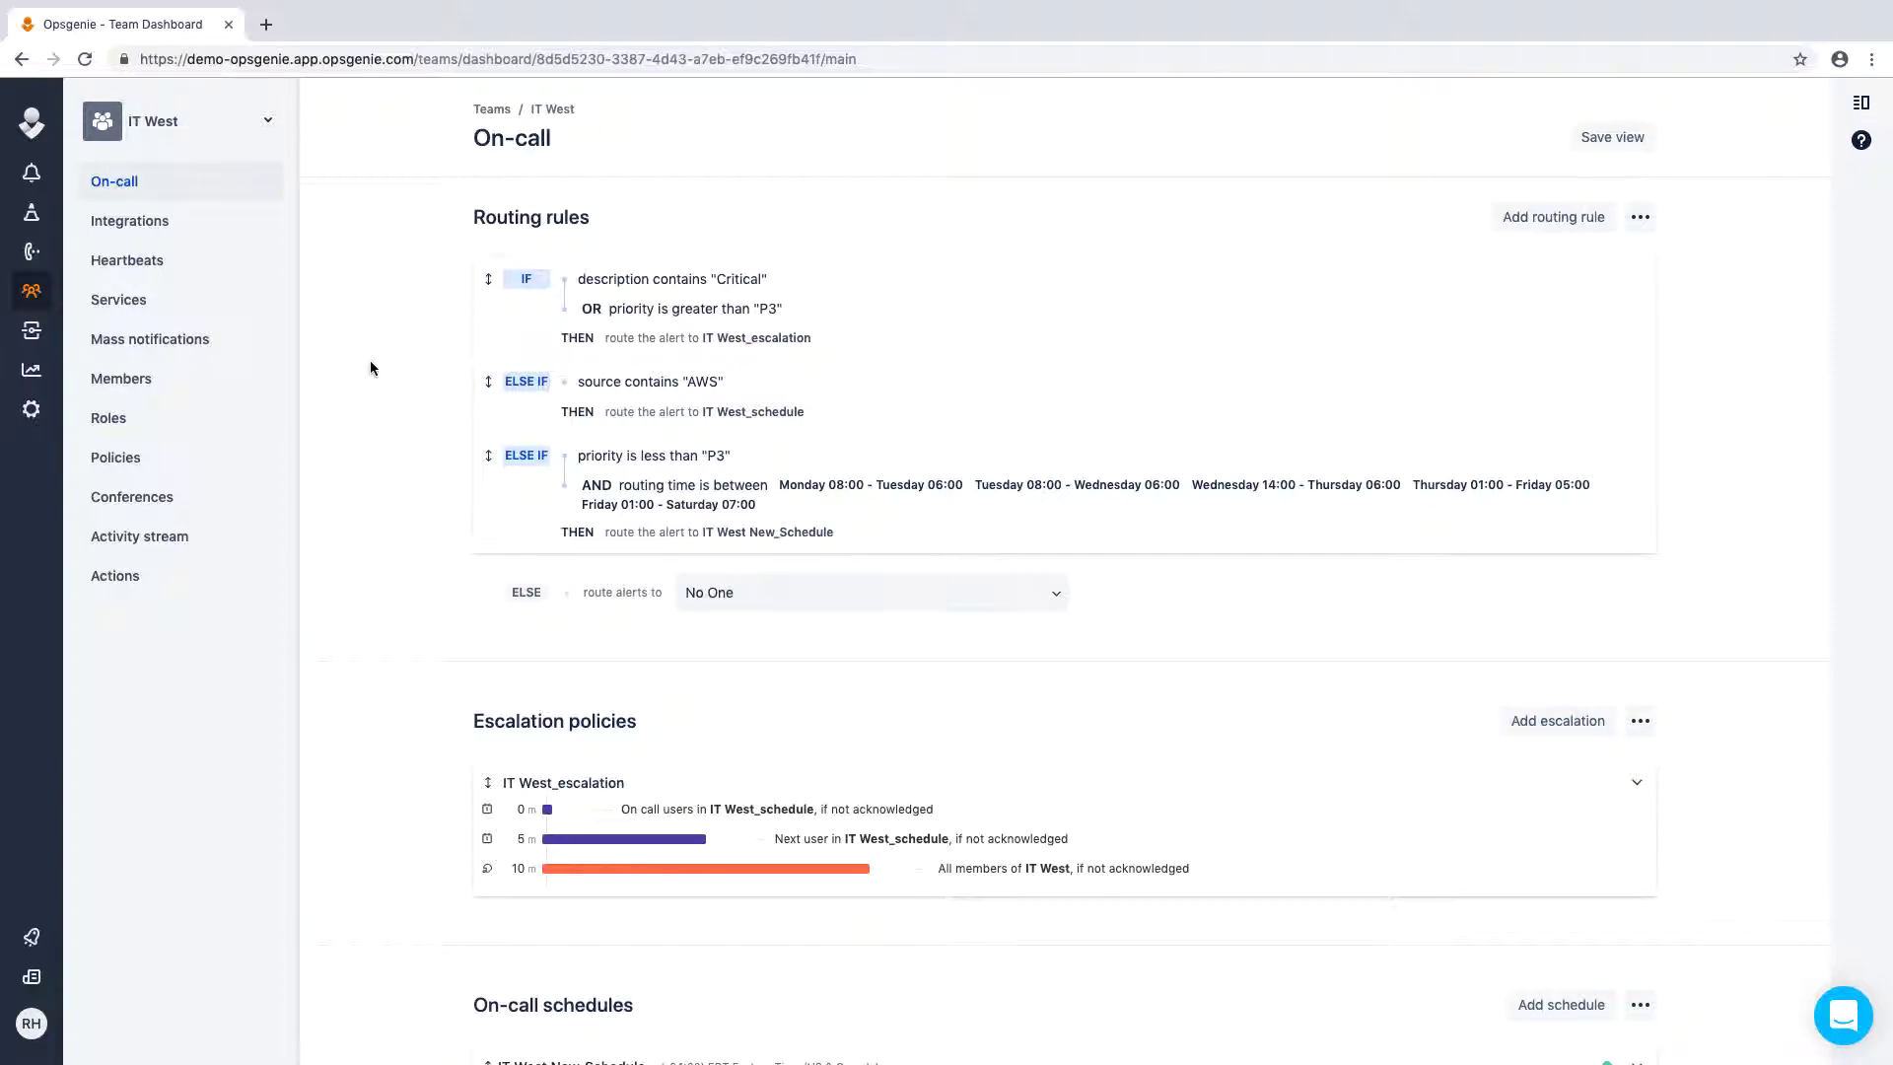
scroll(369, 359, down, 1)
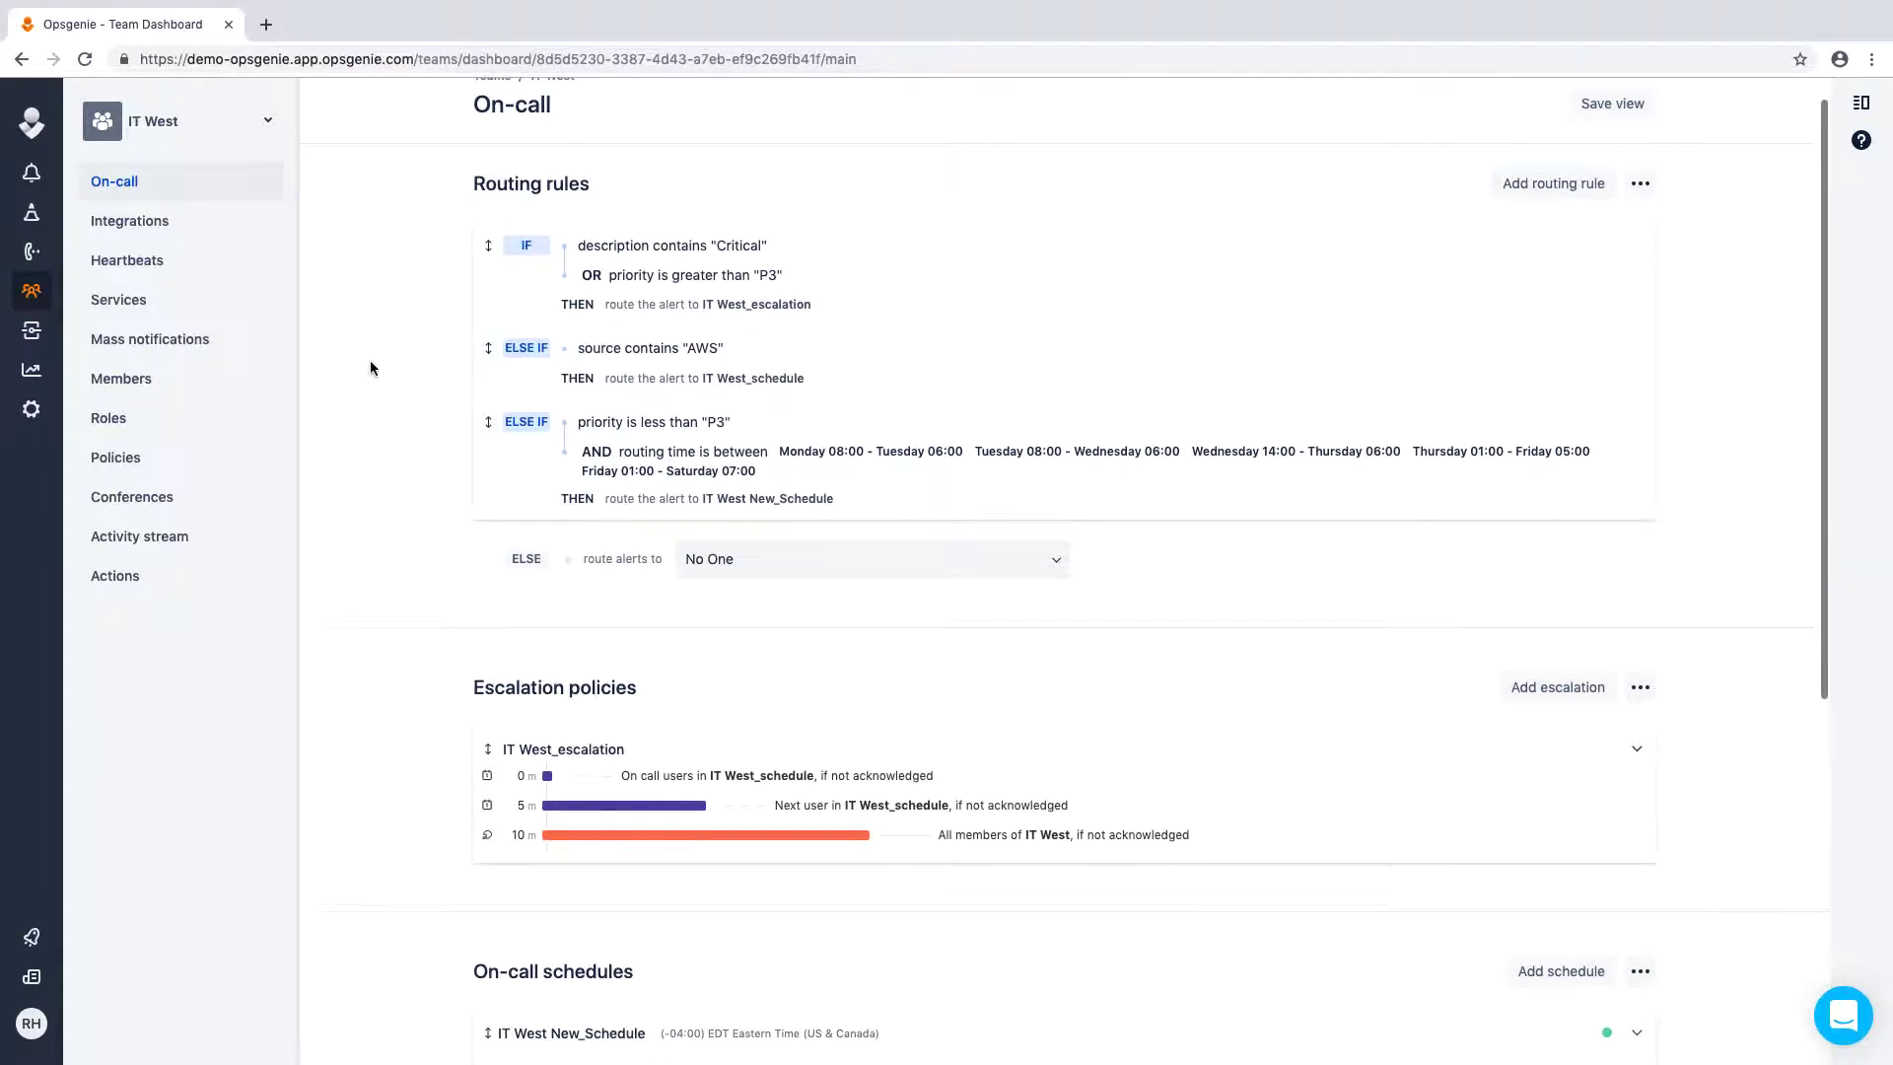
scroll(371, 360, down, 2)
scroll(369, 359, down, 3)
scroll(371, 362, down, 1)
scroll(370, 361, down, 1)
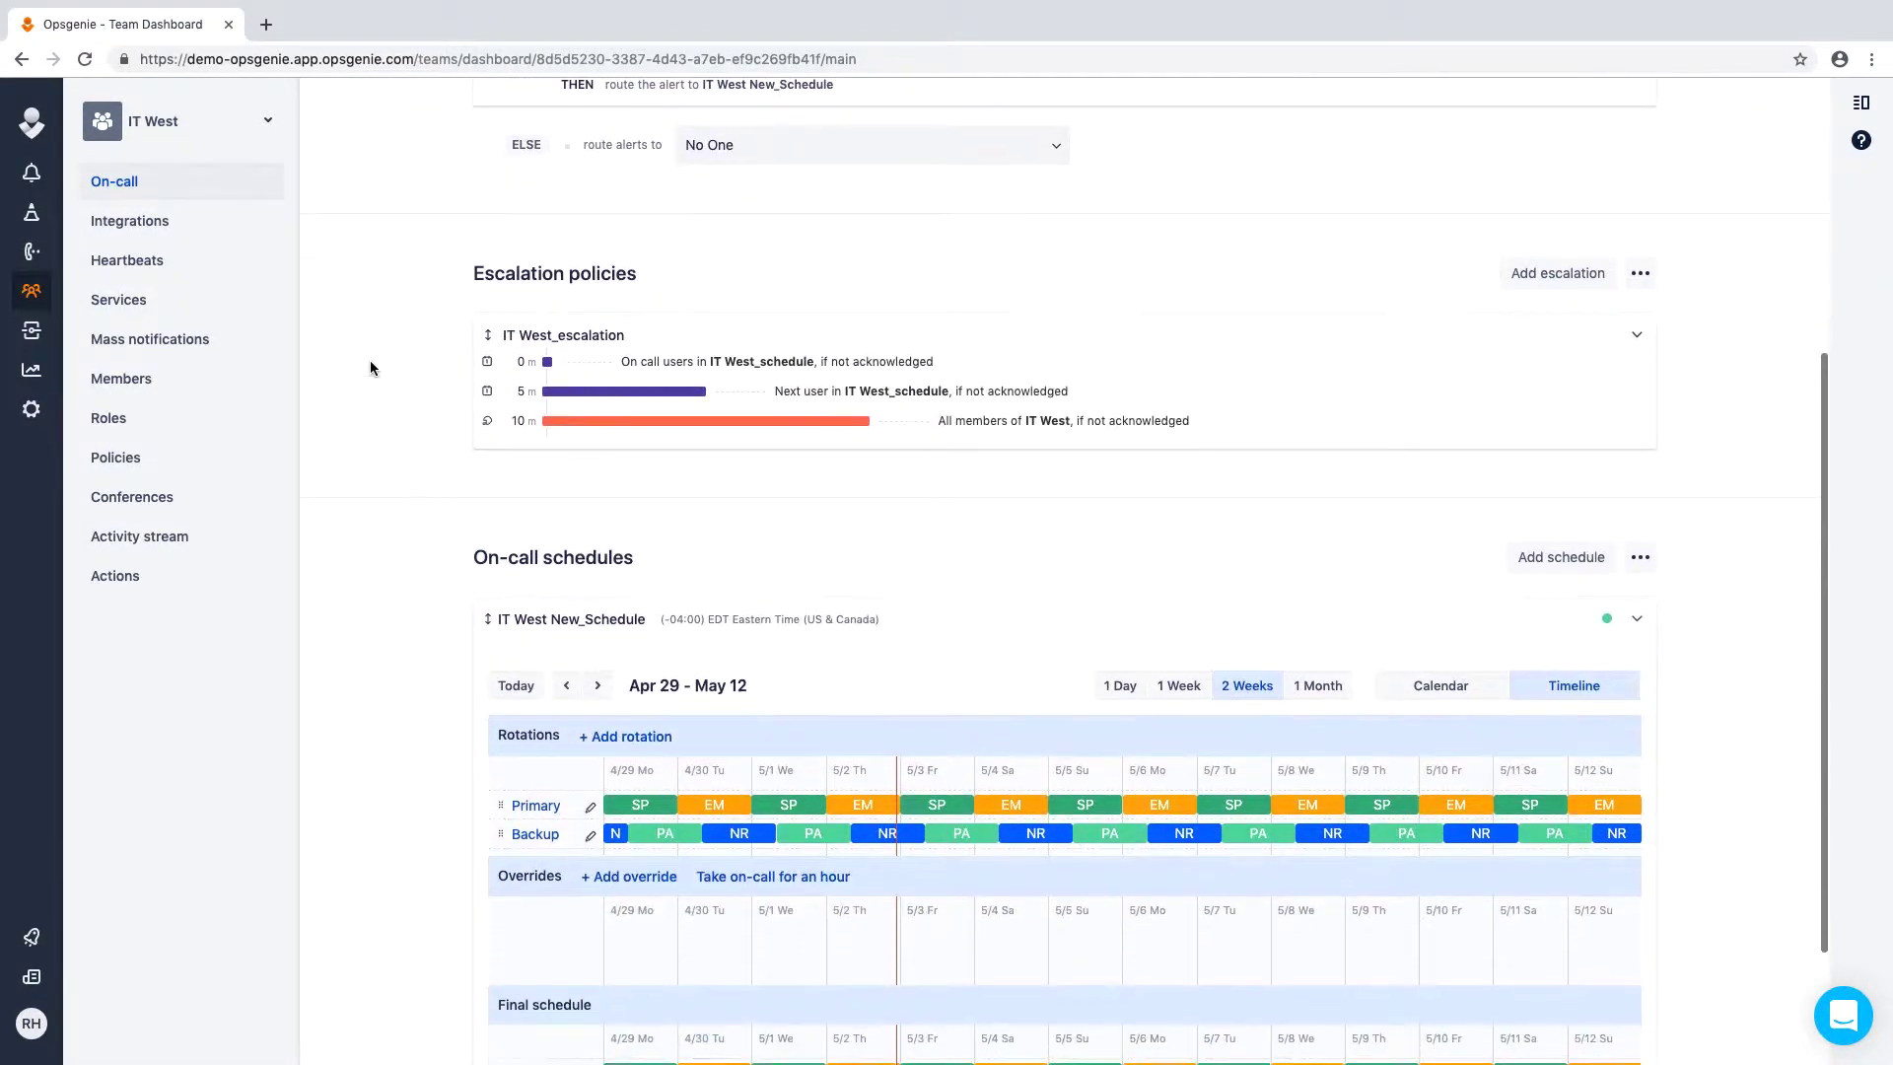
scroll(369, 362, down, 1)
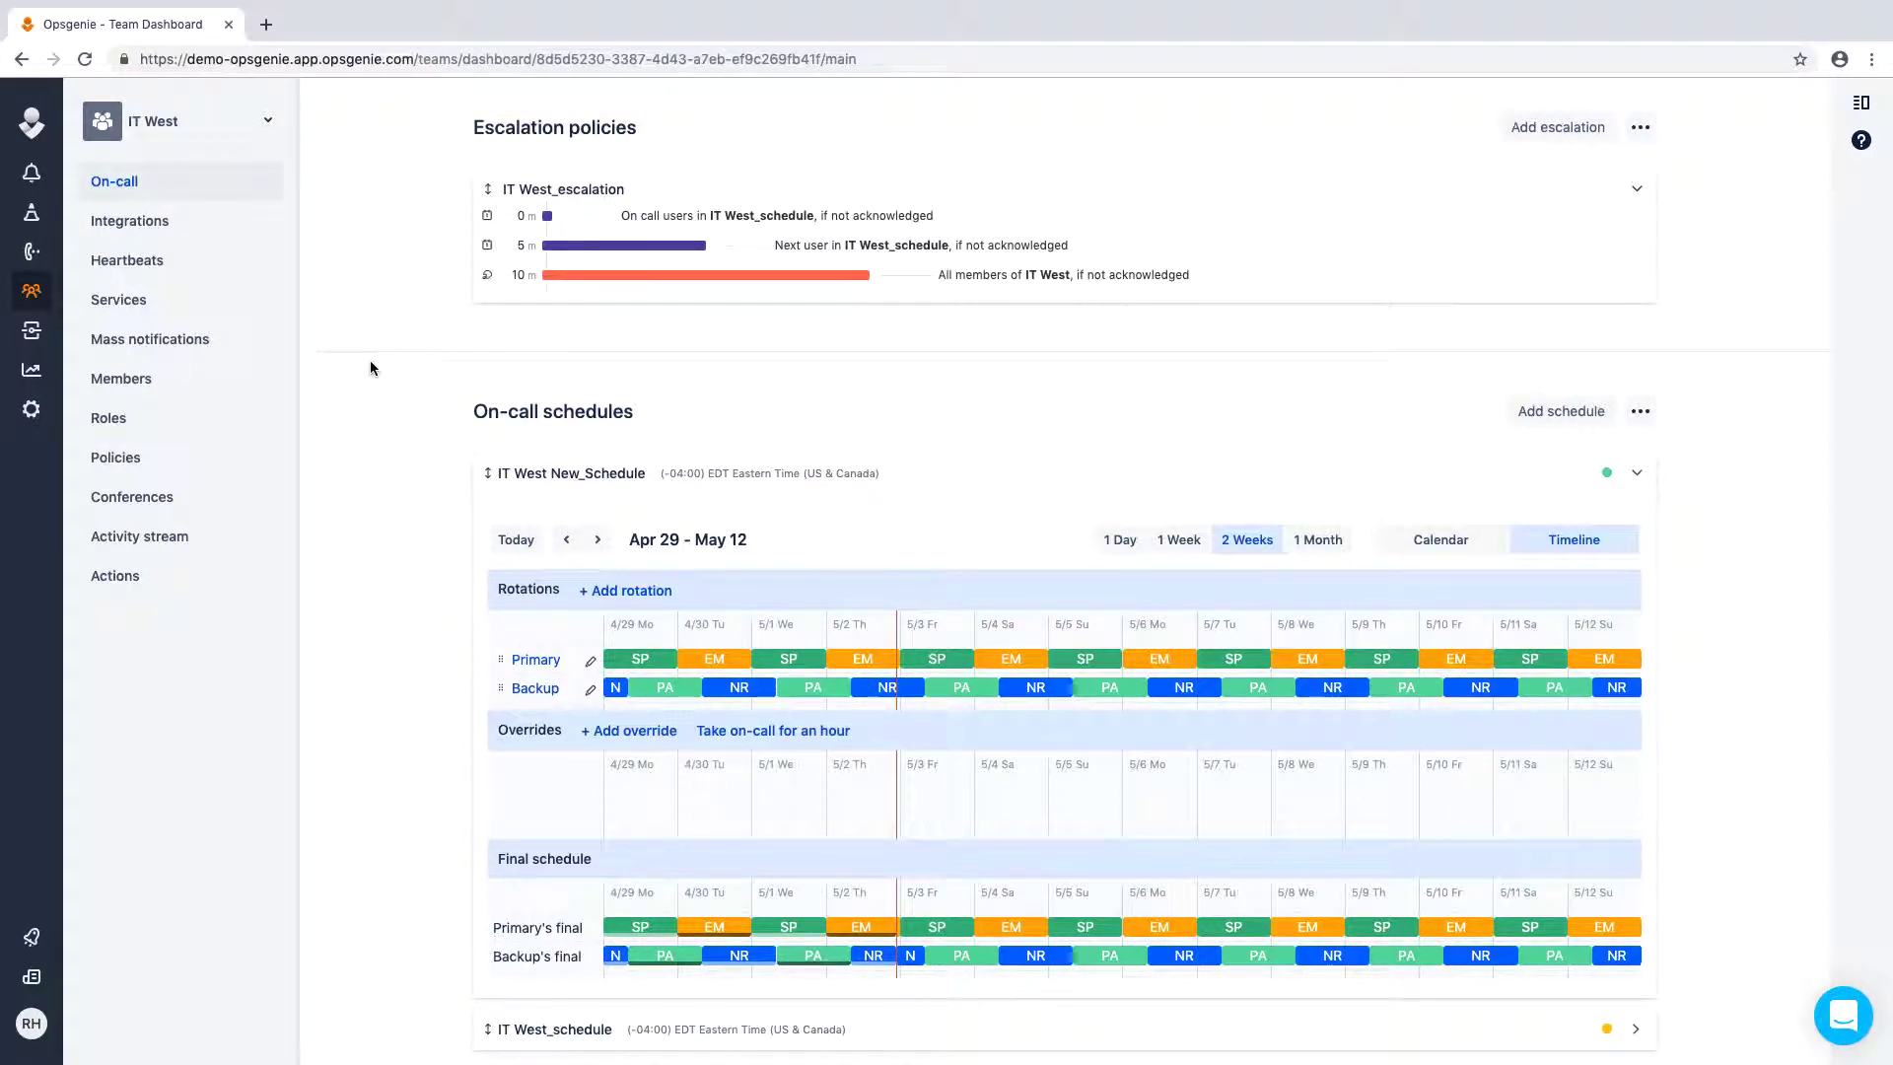
scroll(370, 368, up, 5)
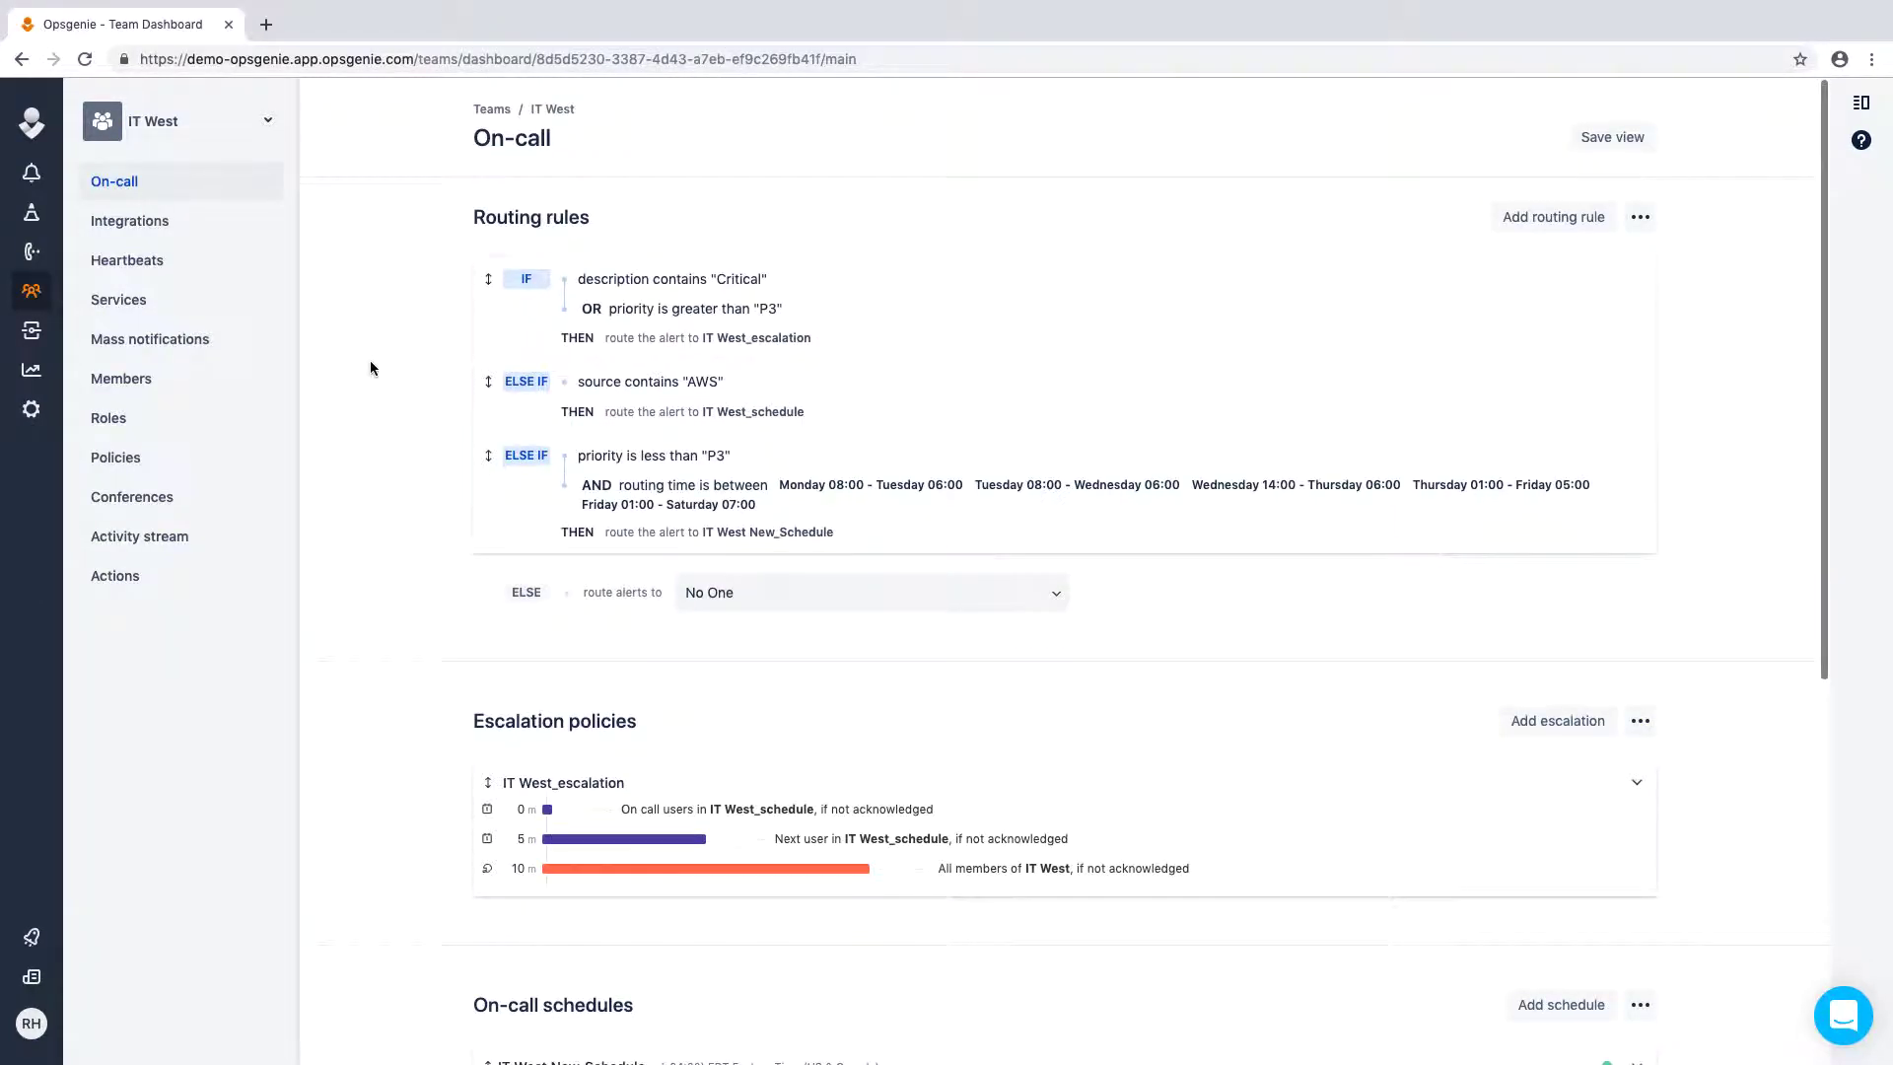
Start a new routing rule matching one or more conditions, with Description contains Critical.
click(1510, 216)
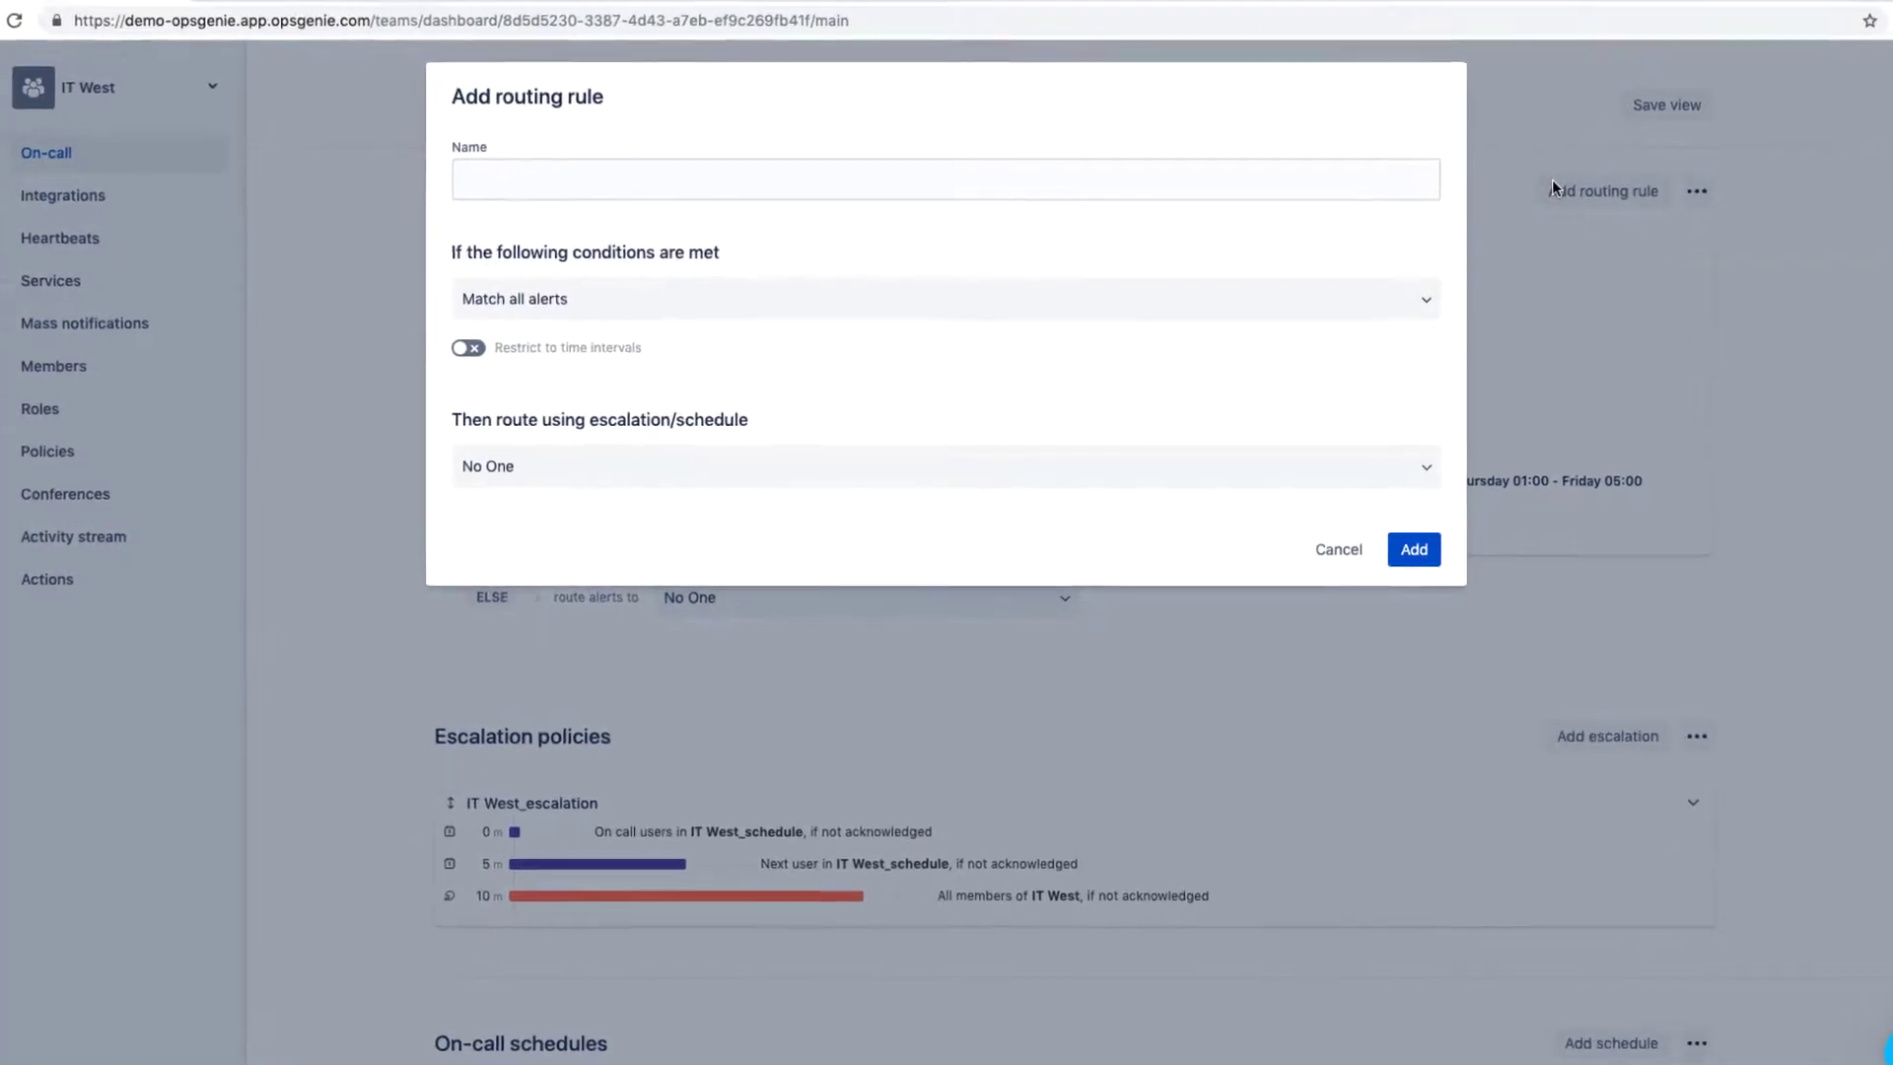
click(1374, 276)
click(1349, 374)
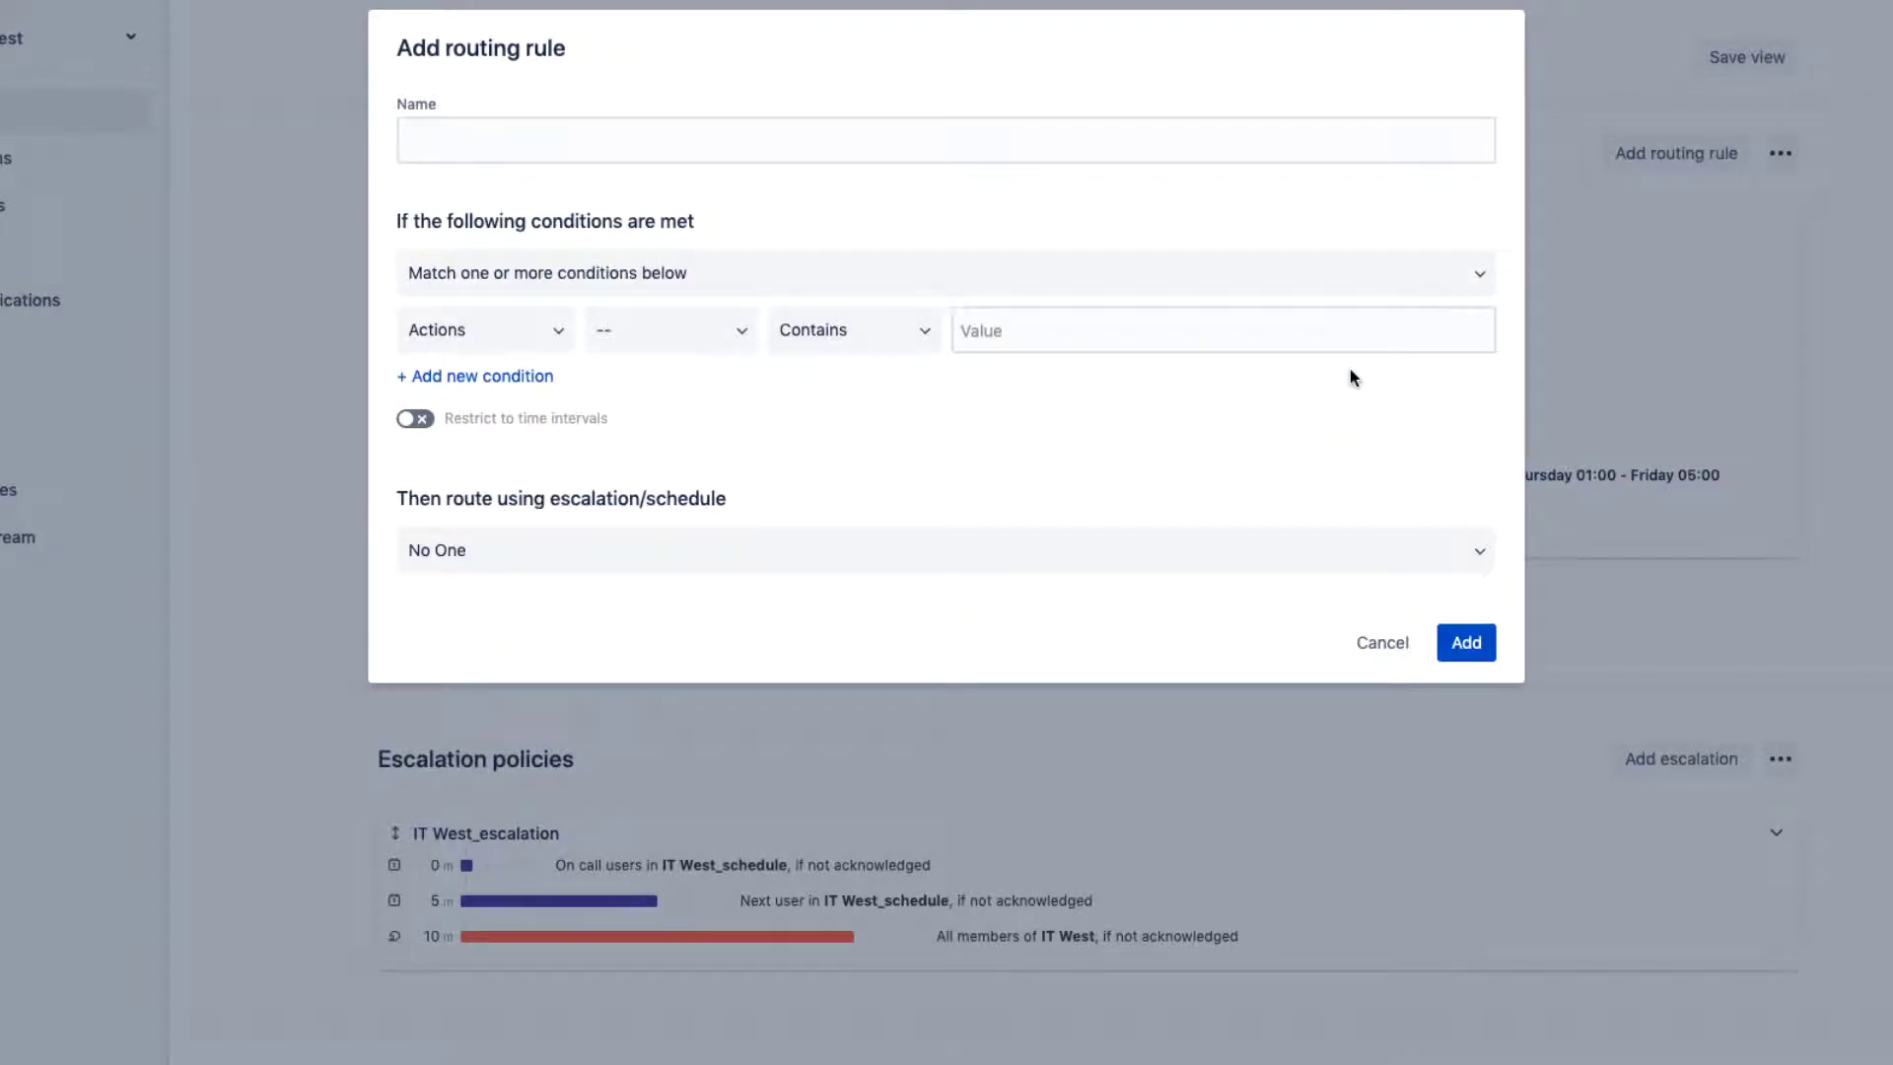
click(549, 330)
text(d)
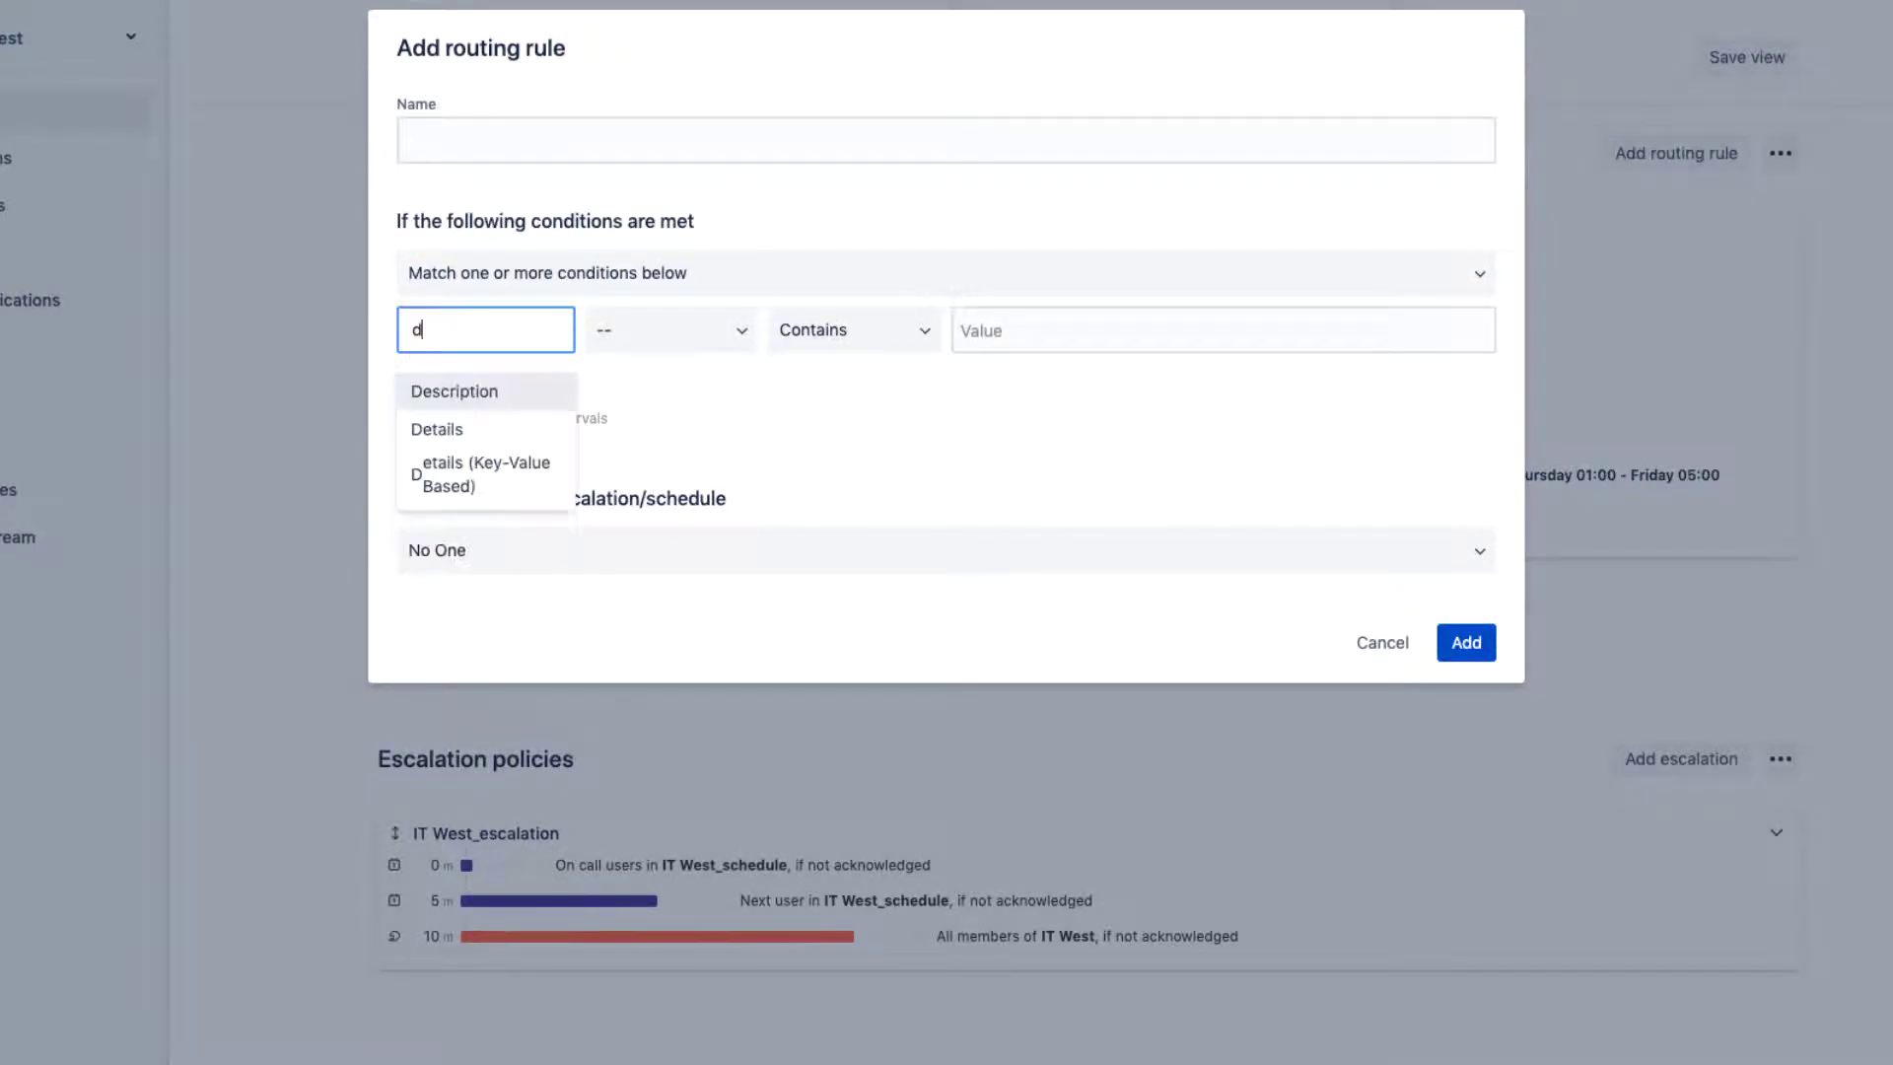
text(e)
click(538, 388)
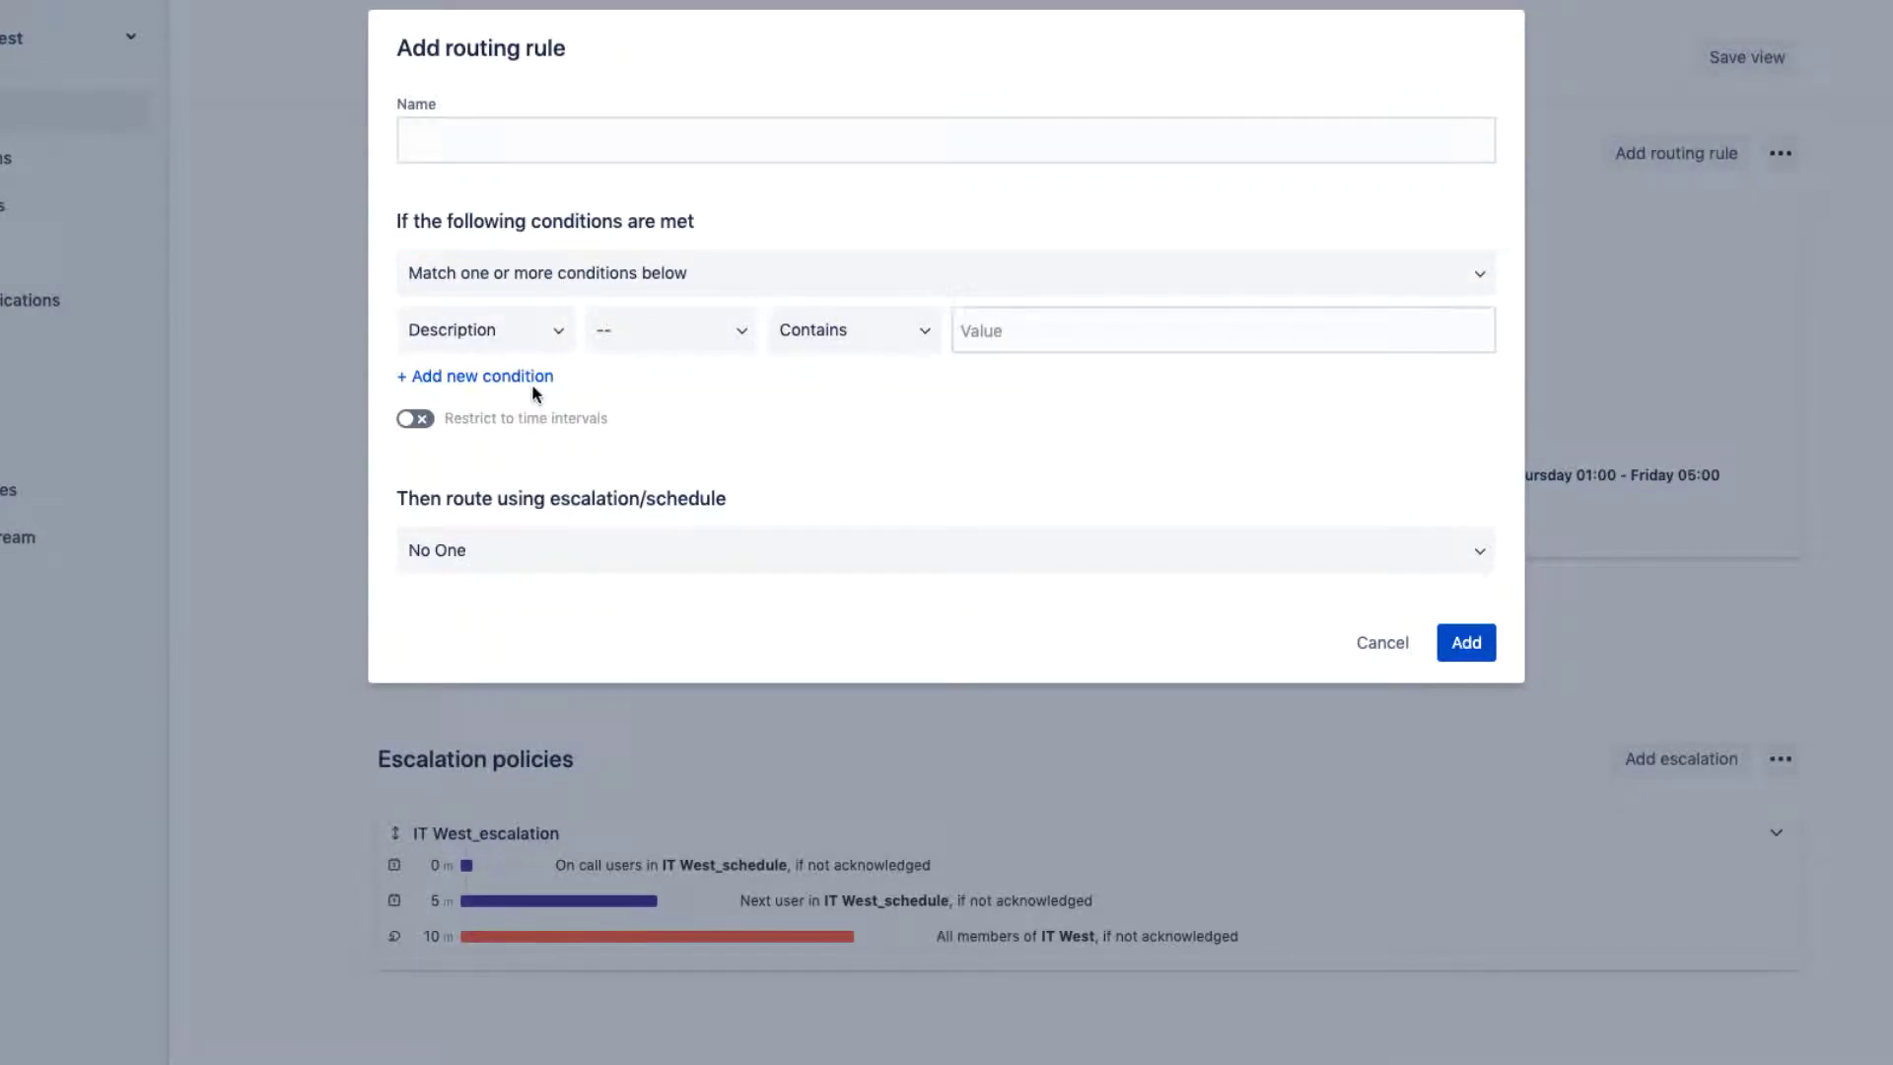
click(977, 330)
text(Cri)
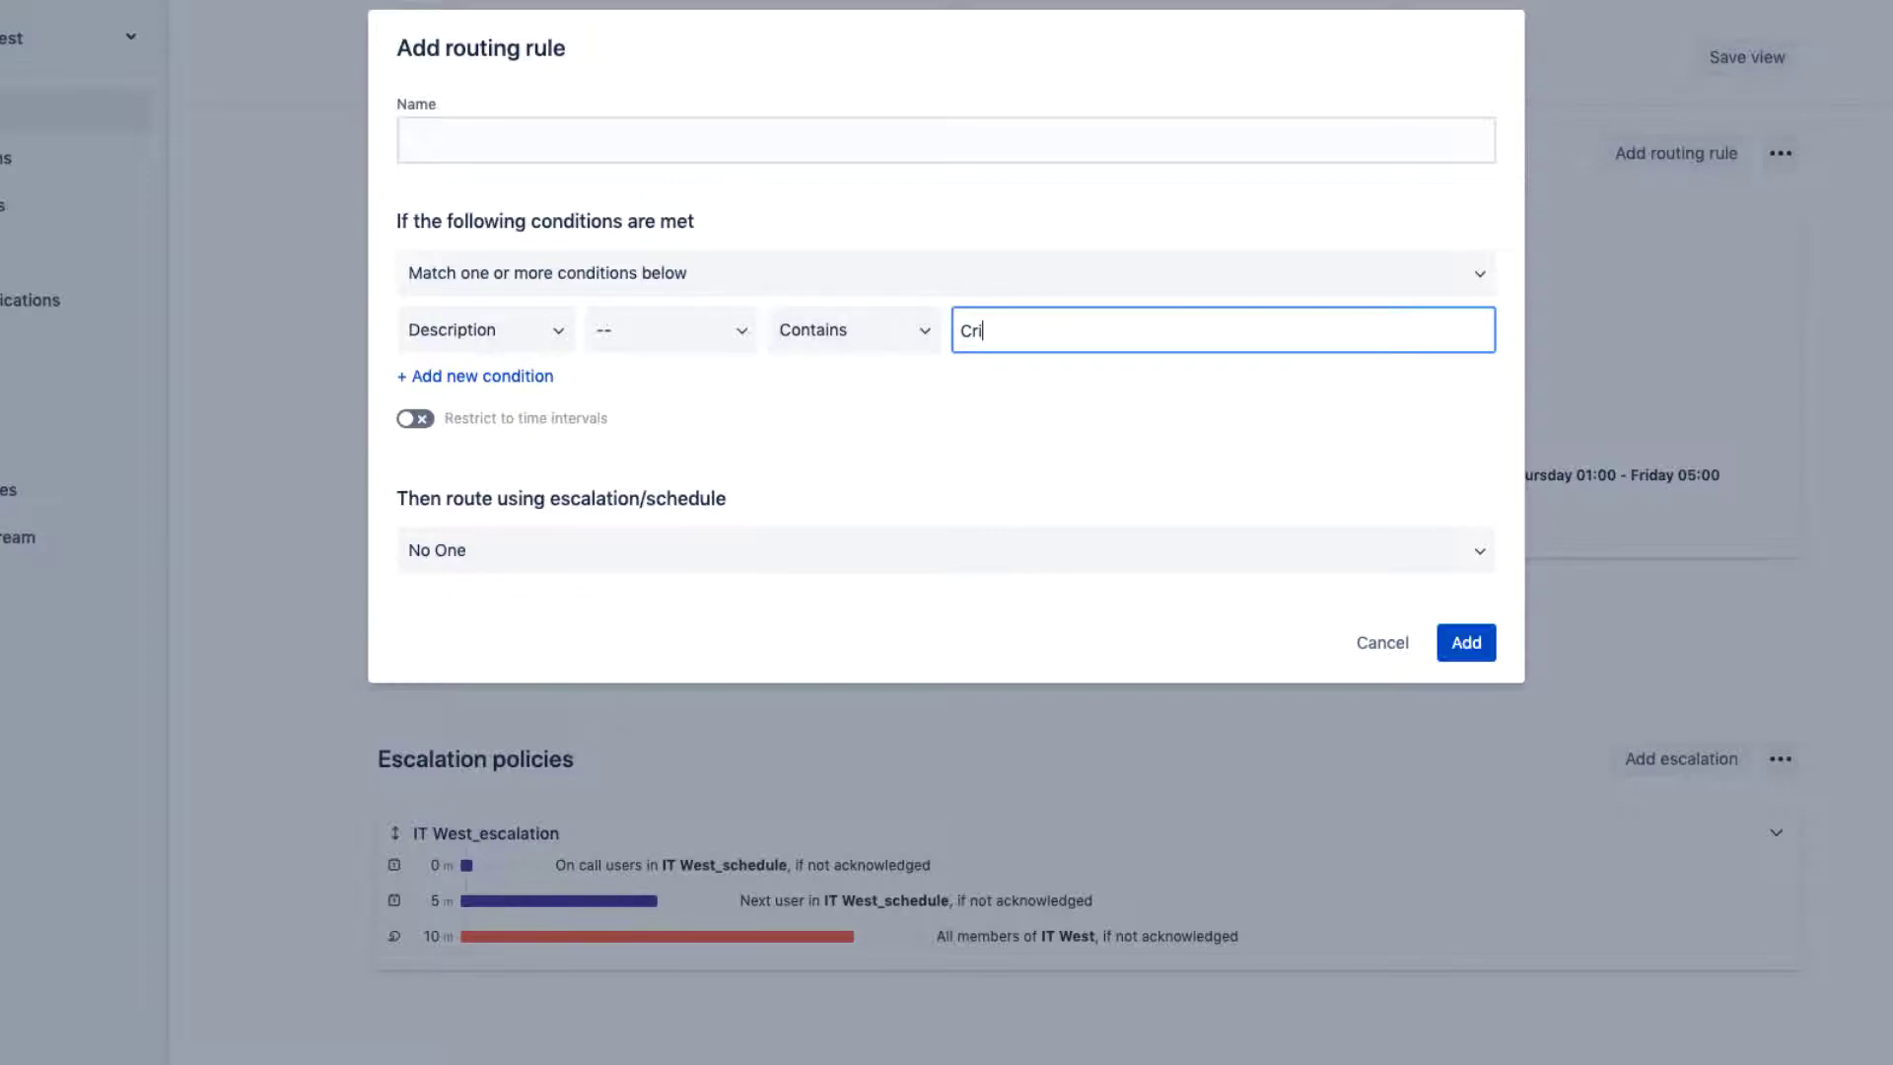
text(tical)
Add a second condition: Priority greater than P3-Moderate.
click(514, 378)
text(pri)
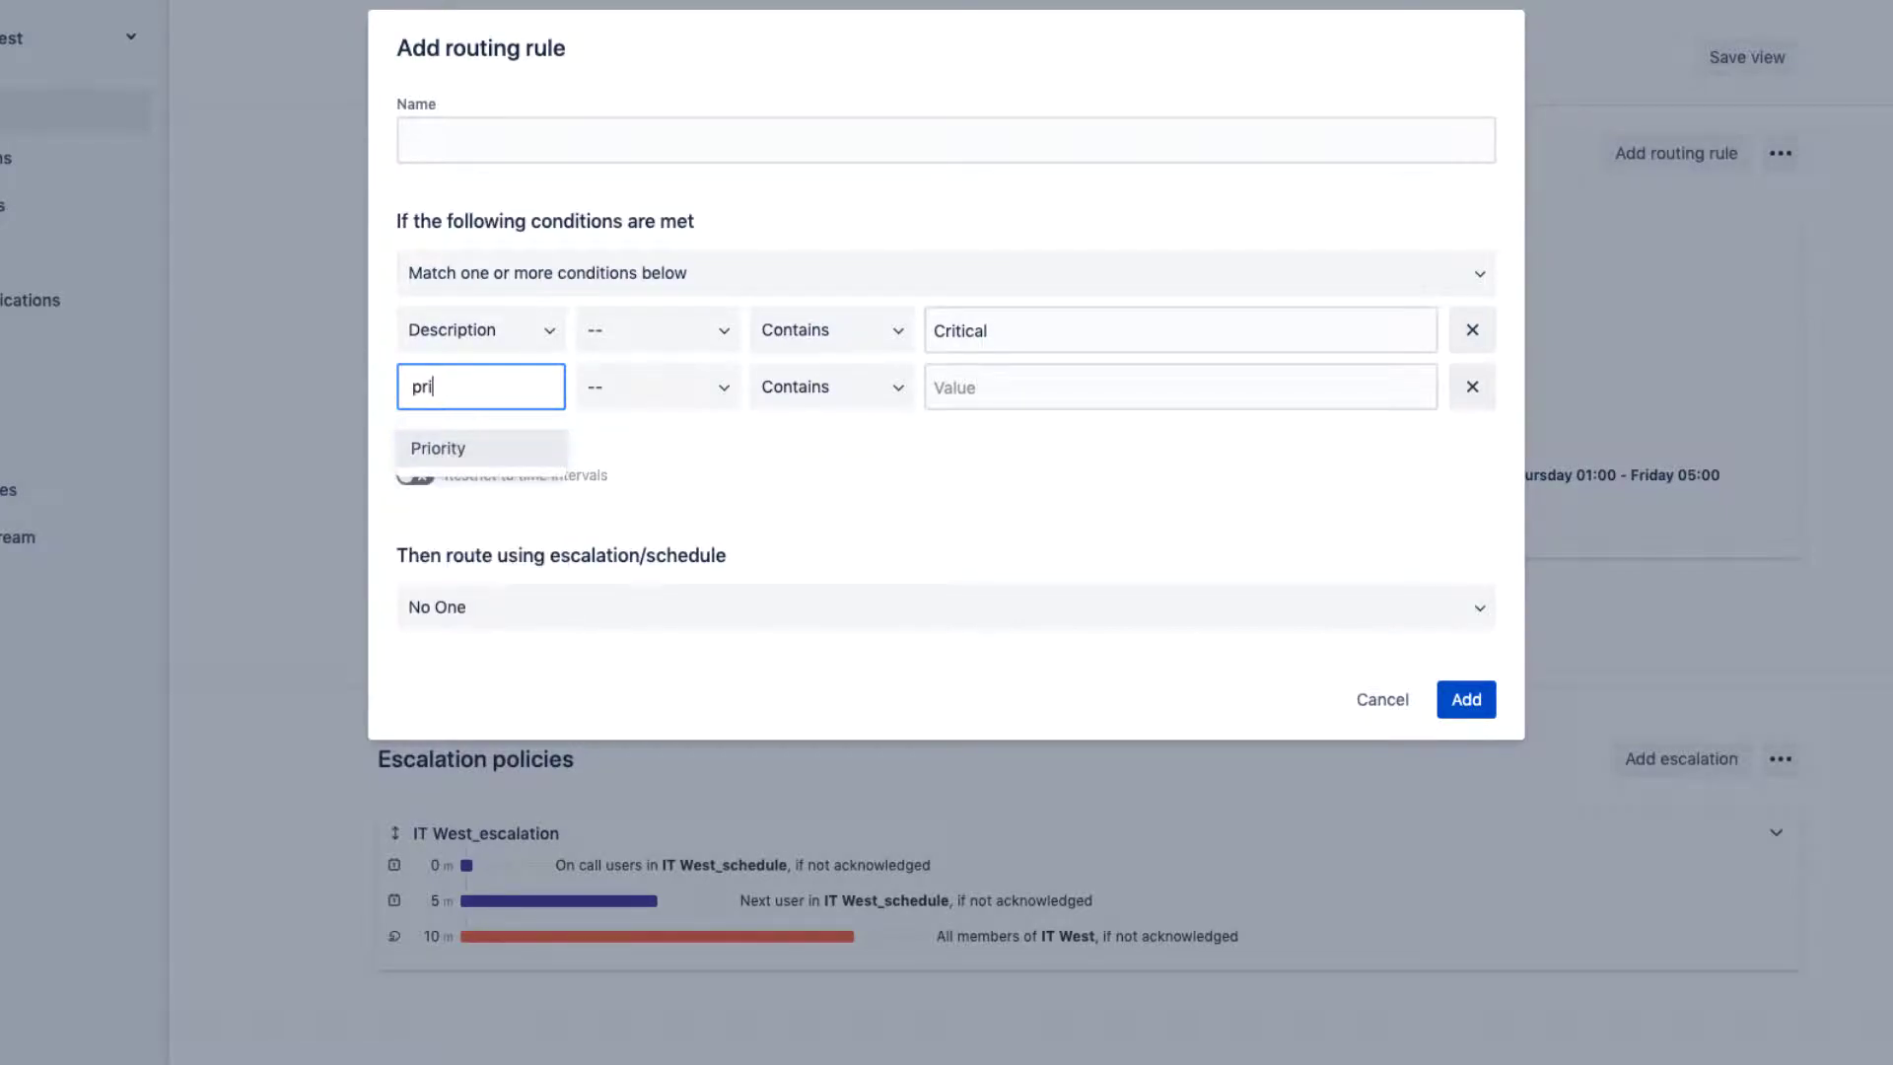
key(Return)
click(799, 403)
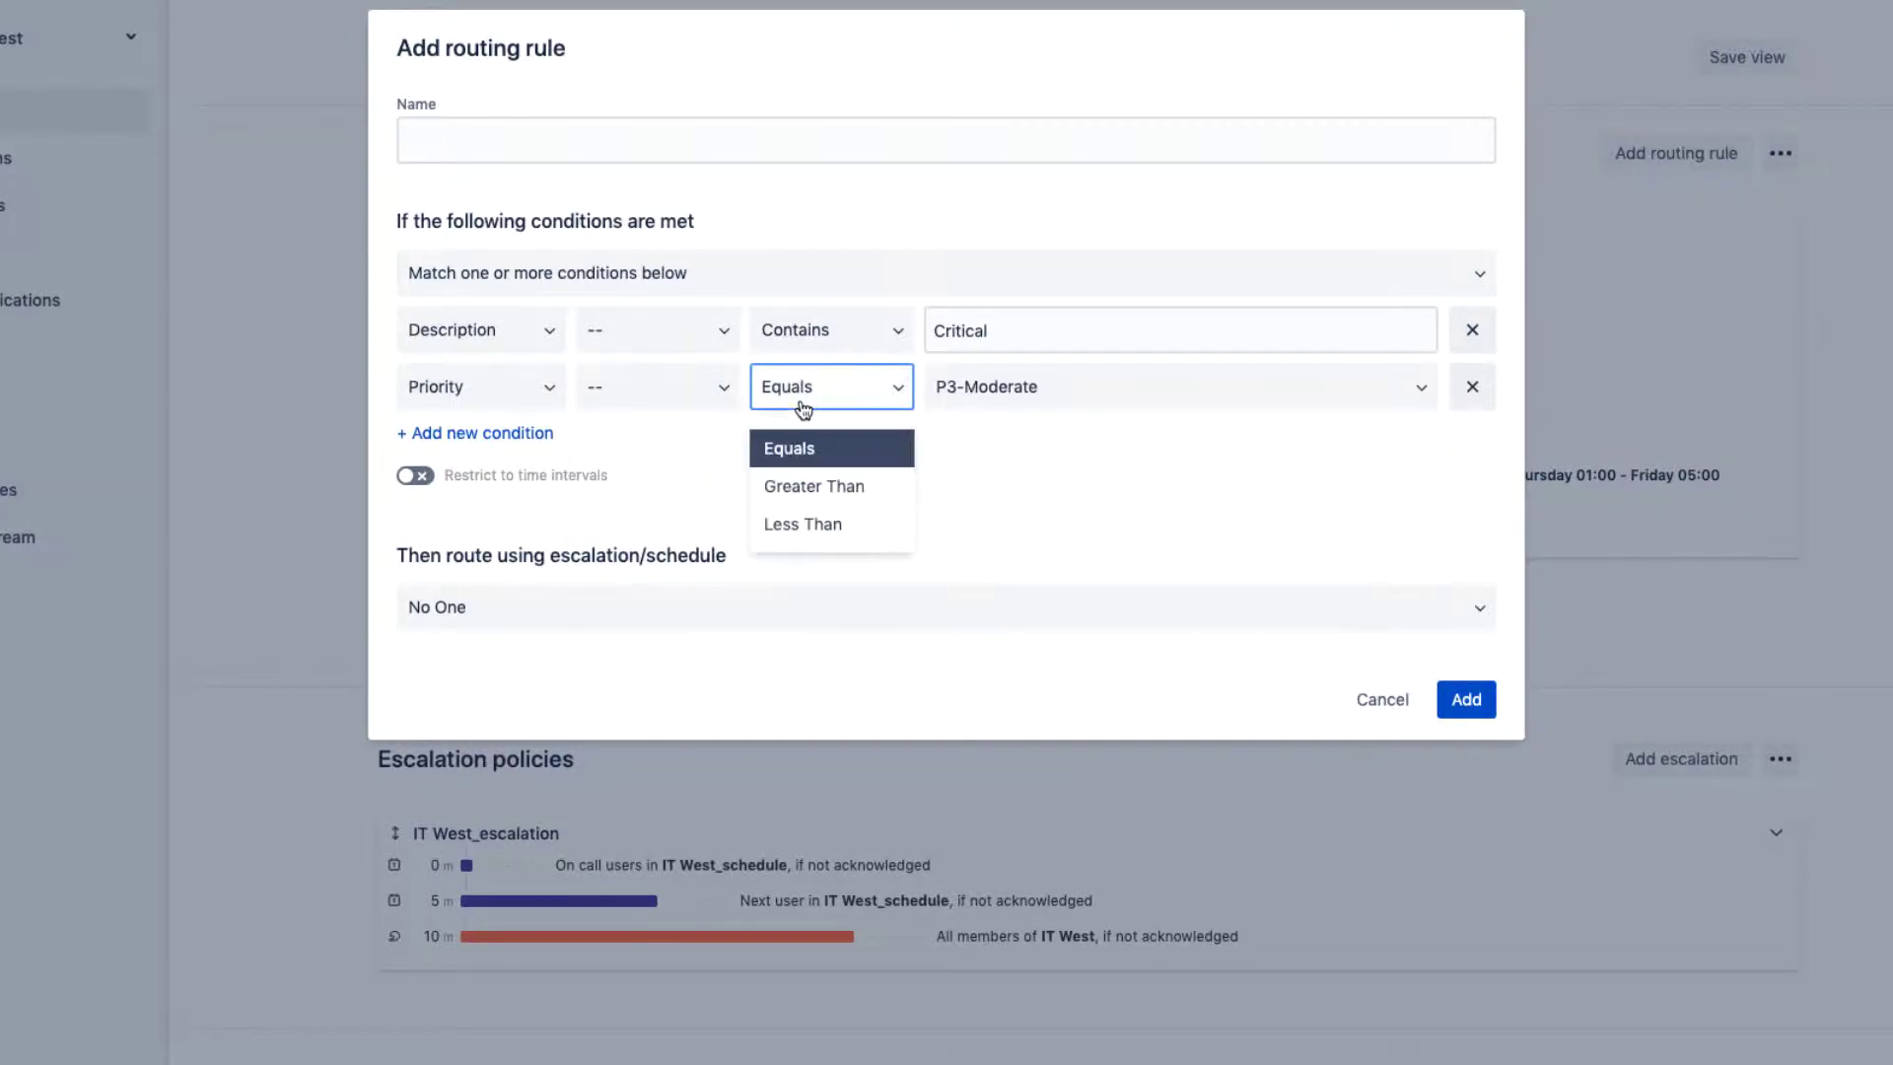
click(805, 488)
Route the rule to IT West_escalation, restricted to weekday and time-of-day intervals.
click(714, 605)
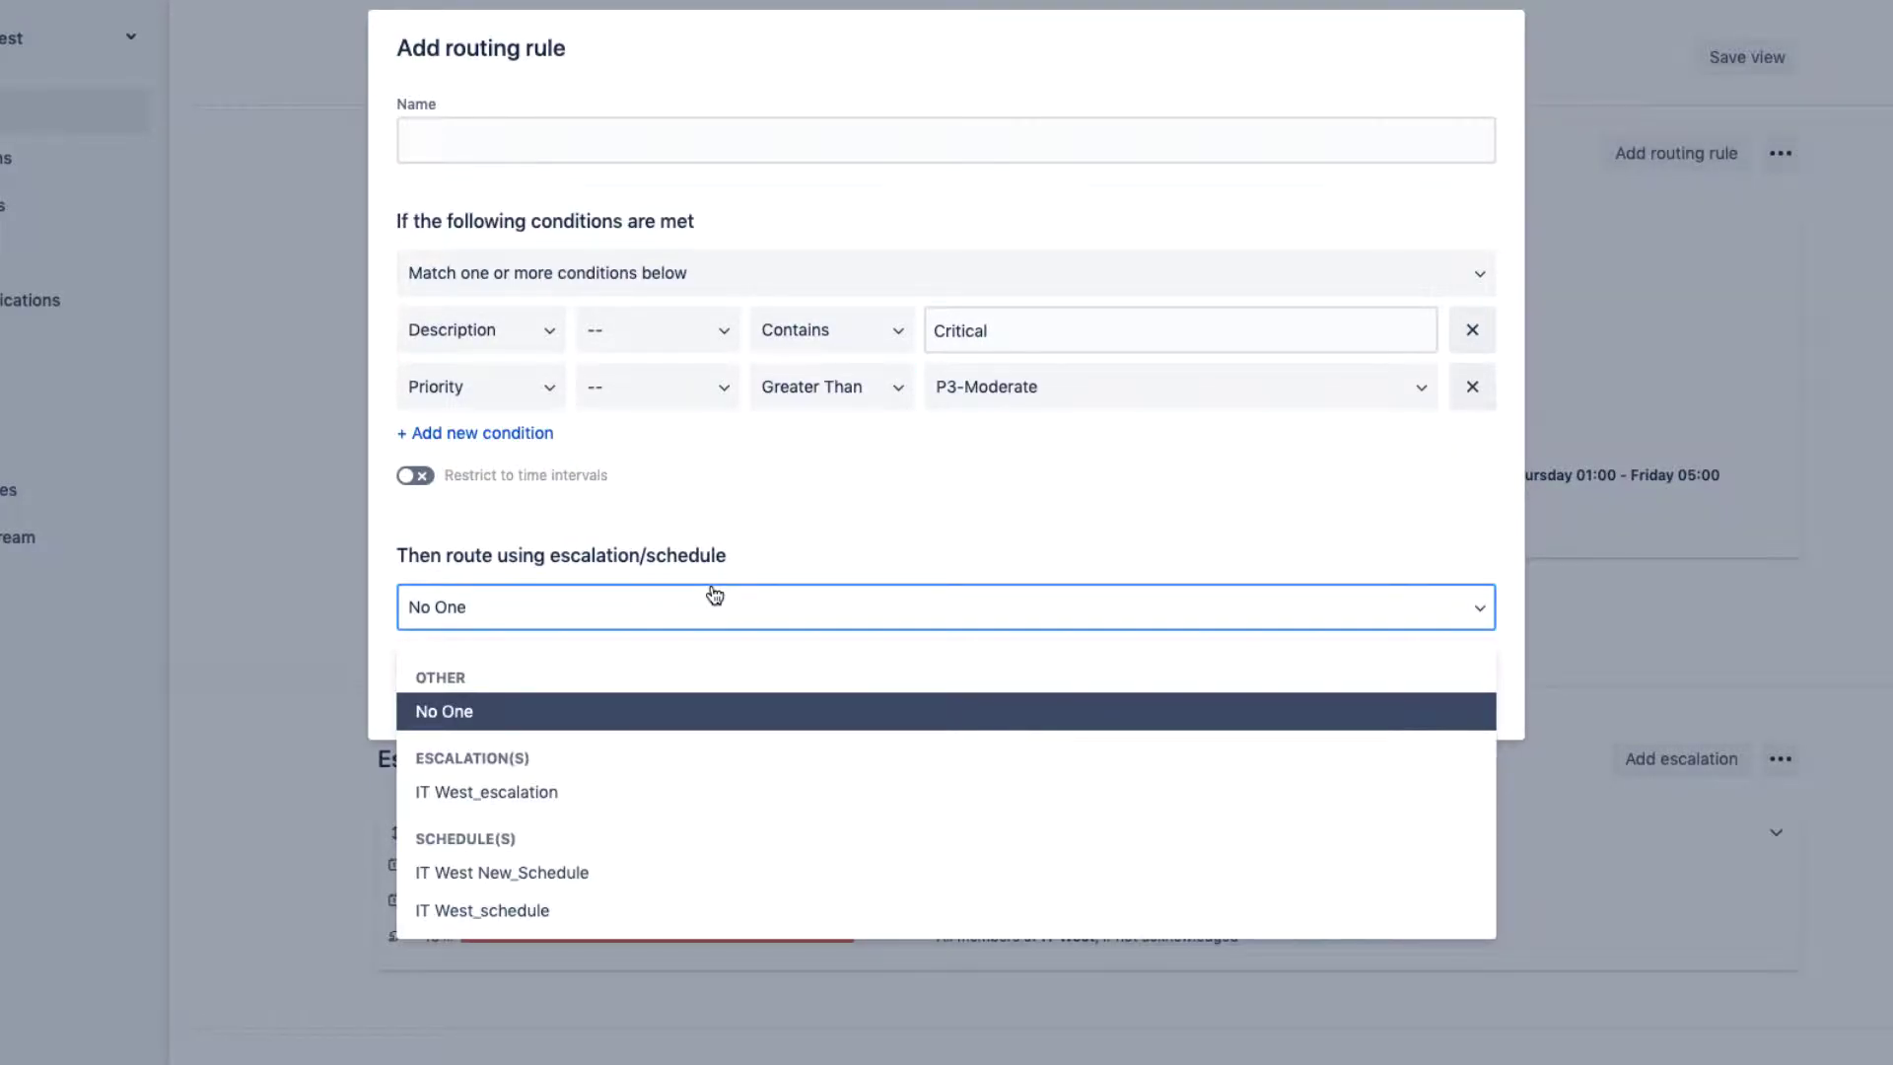
click(694, 792)
click(416, 474)
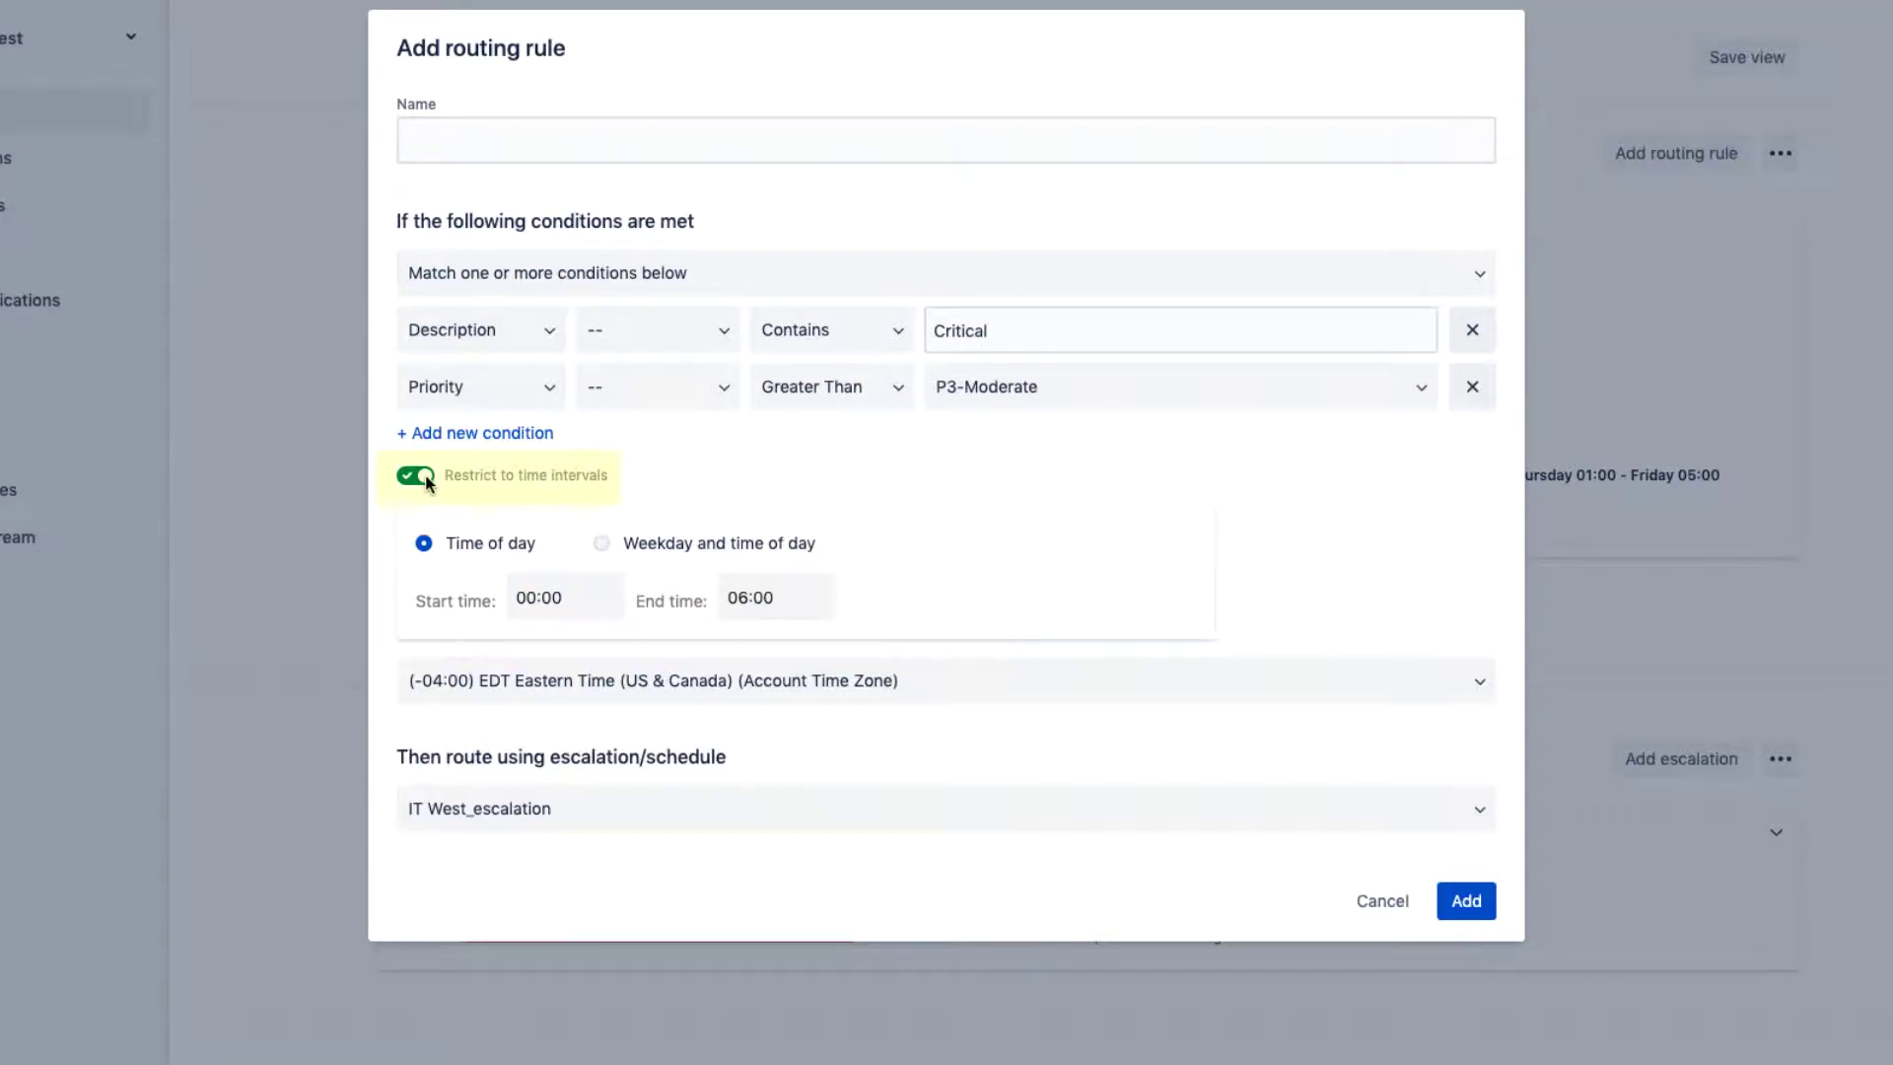
click(604, 545)
click(510, 643)
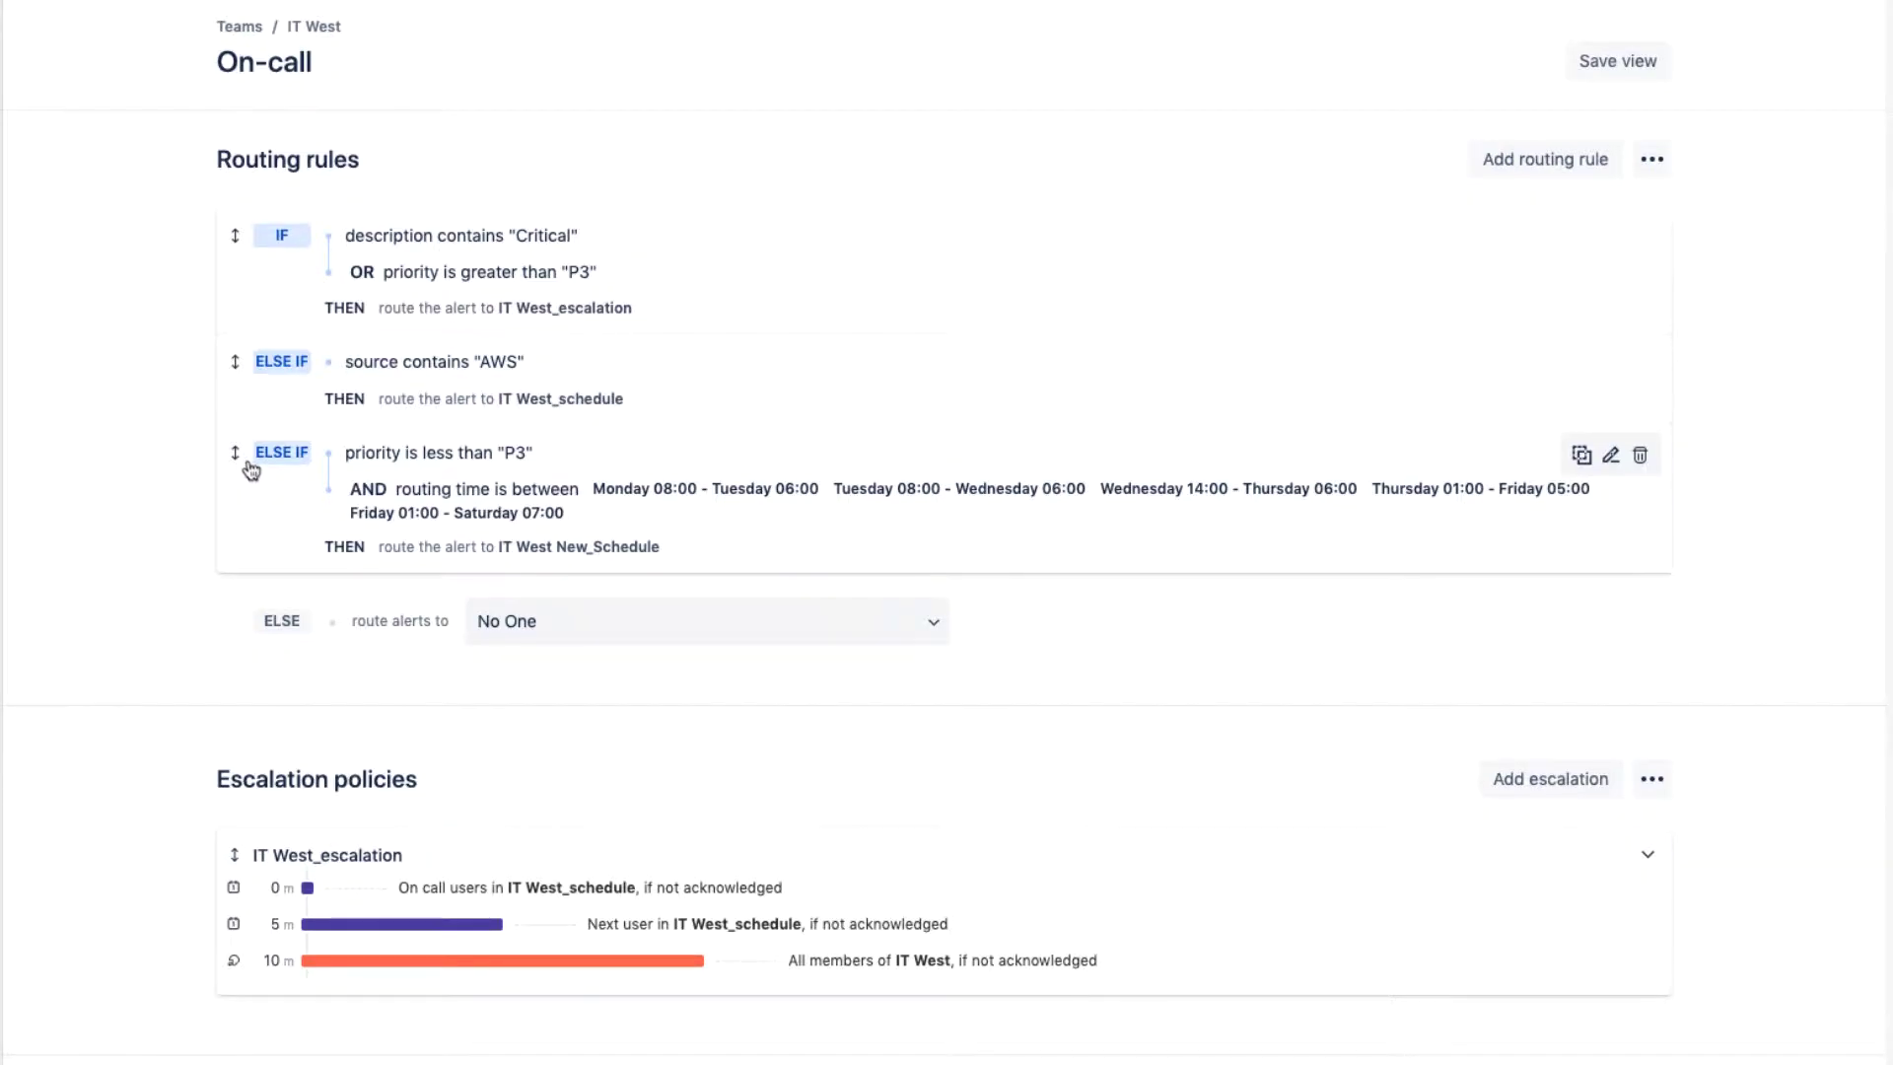
Drag the priority-below-P3 rule routing to IT West New_Schedule above the AWS rule.
drag(234, 452, 252, 363)
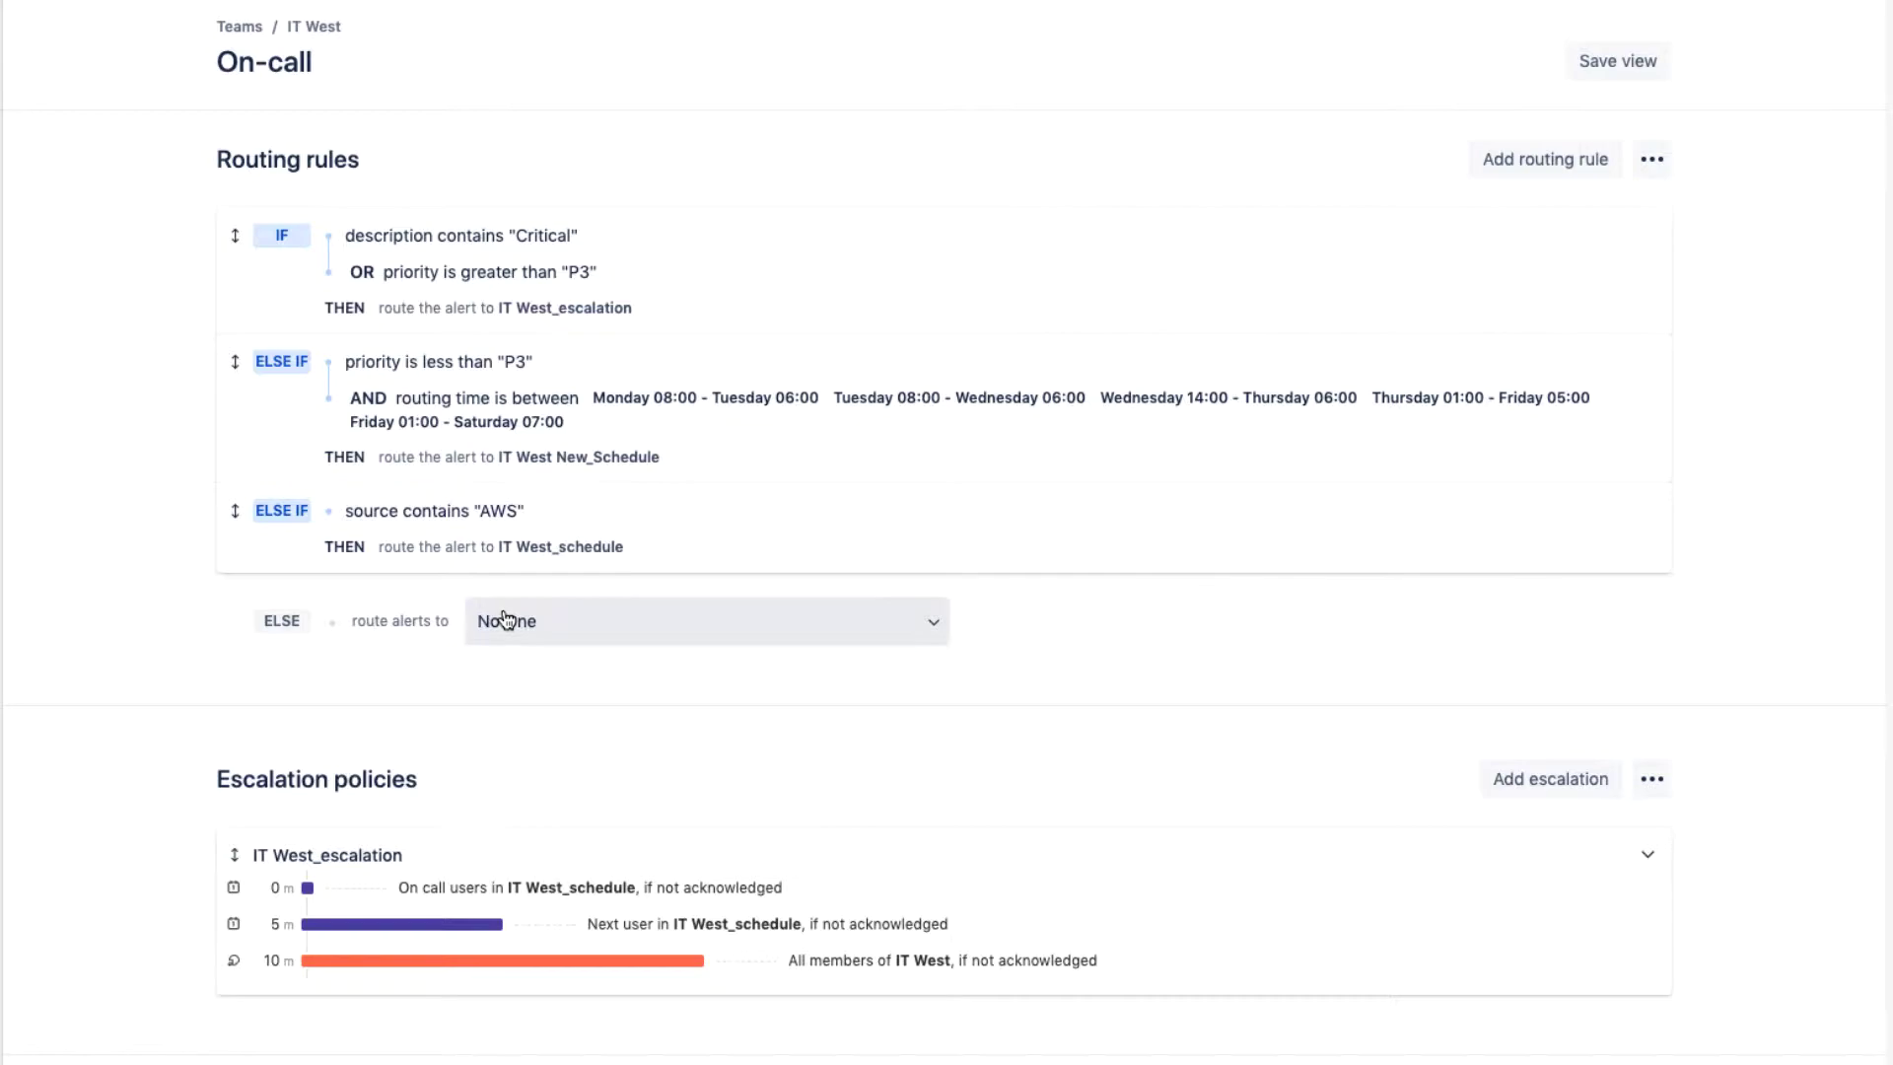
click(503, 620)
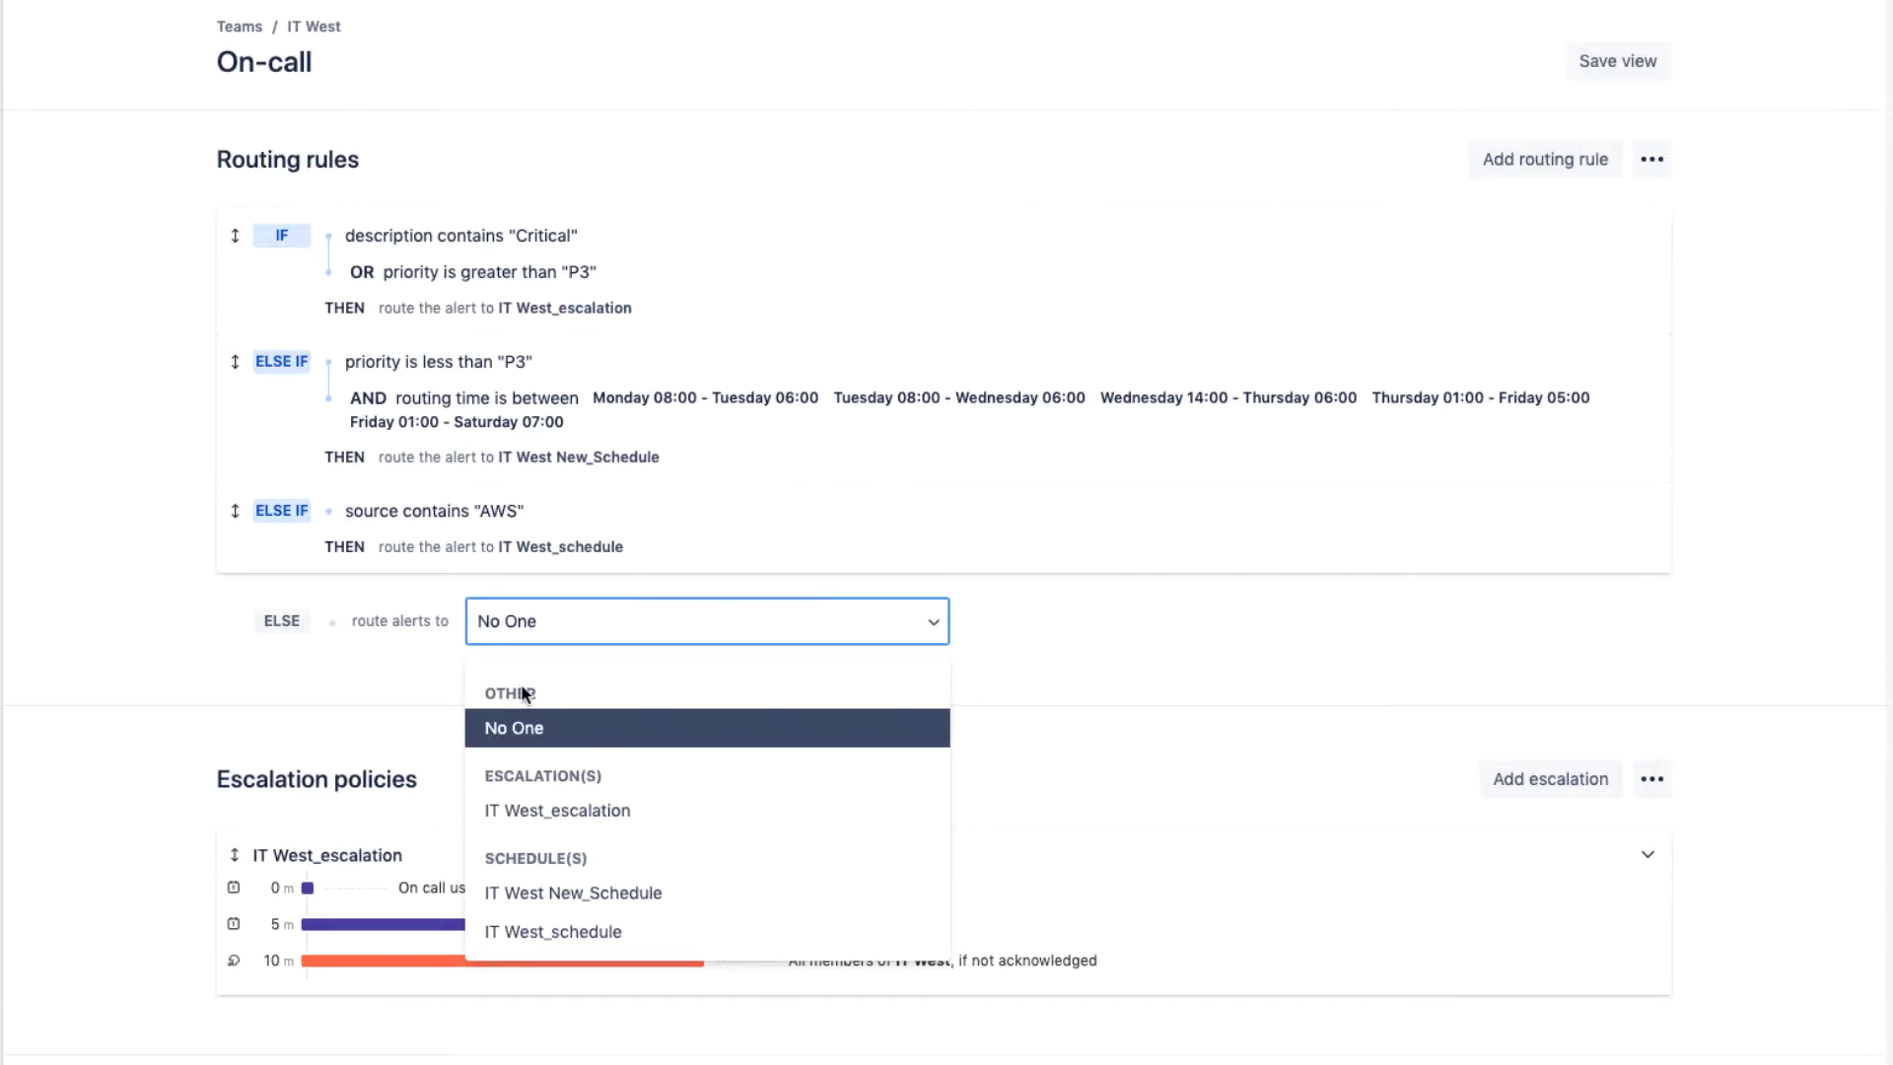
click(547, 621)
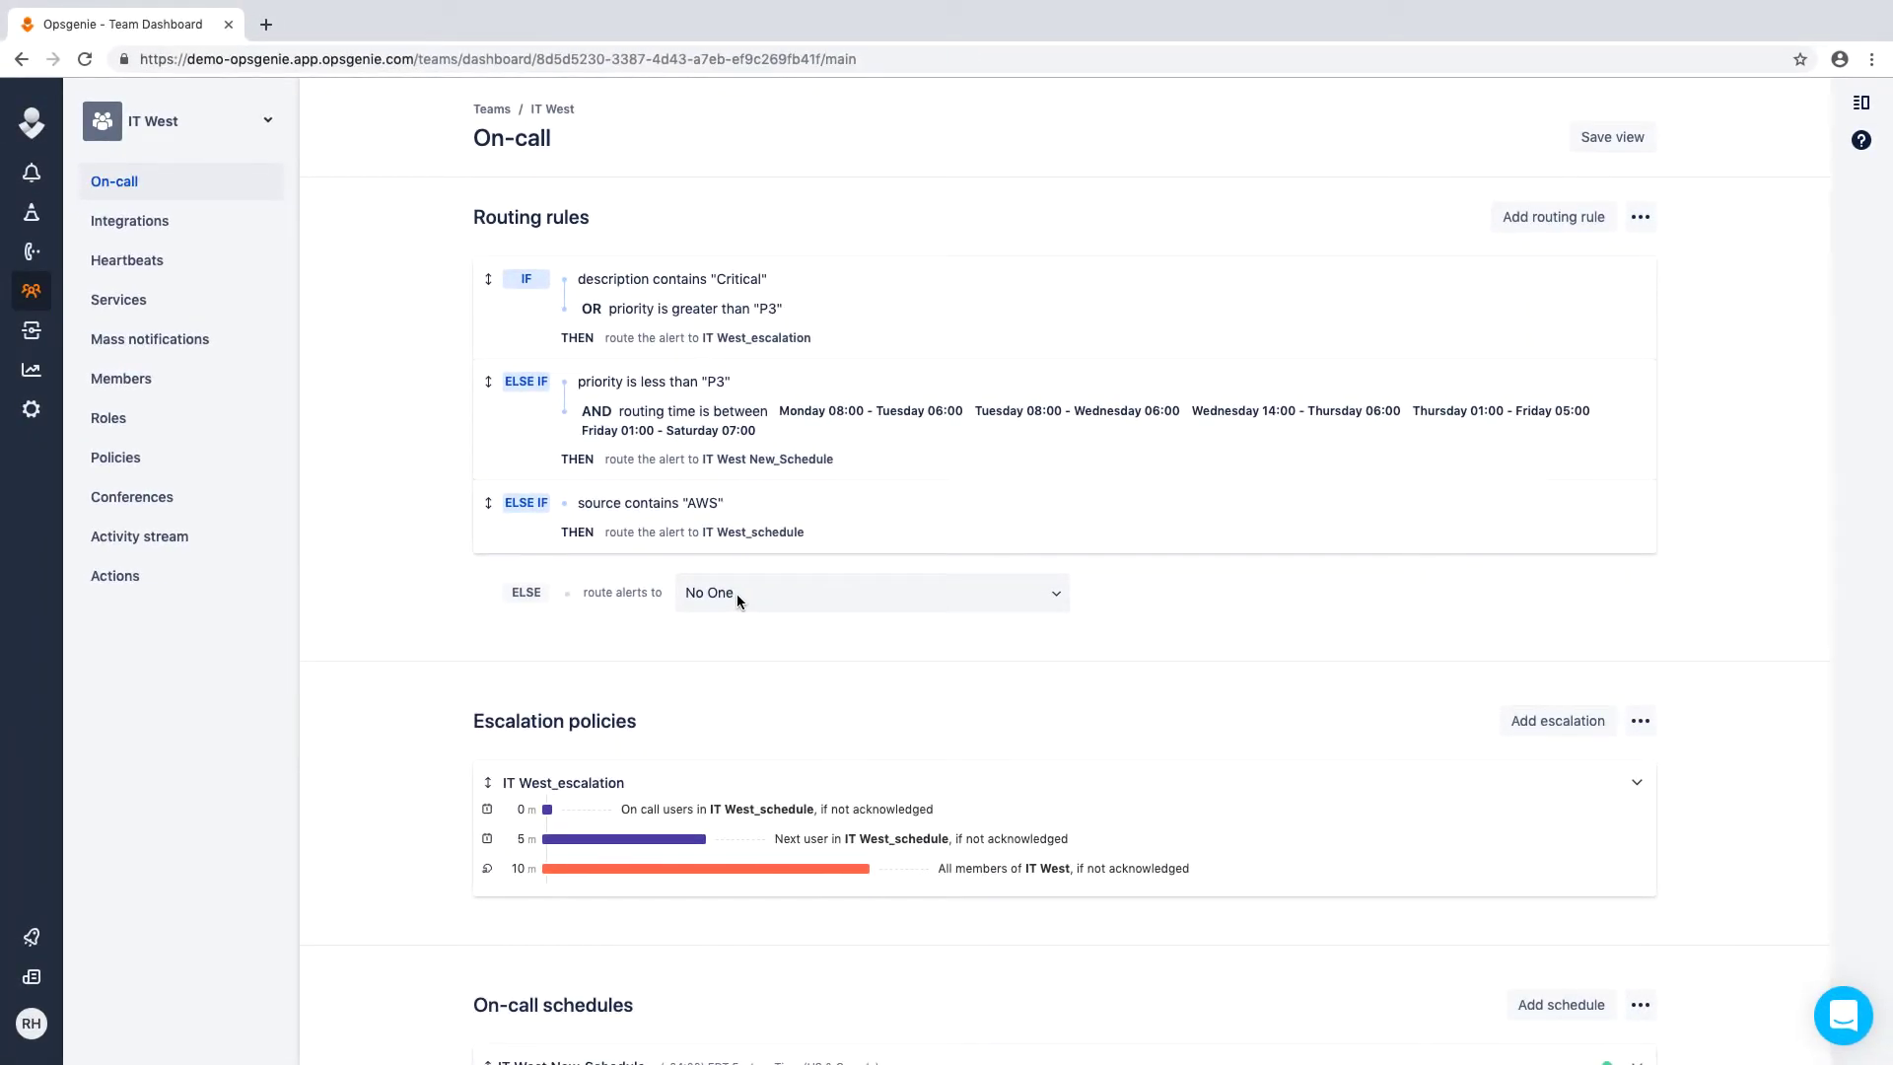